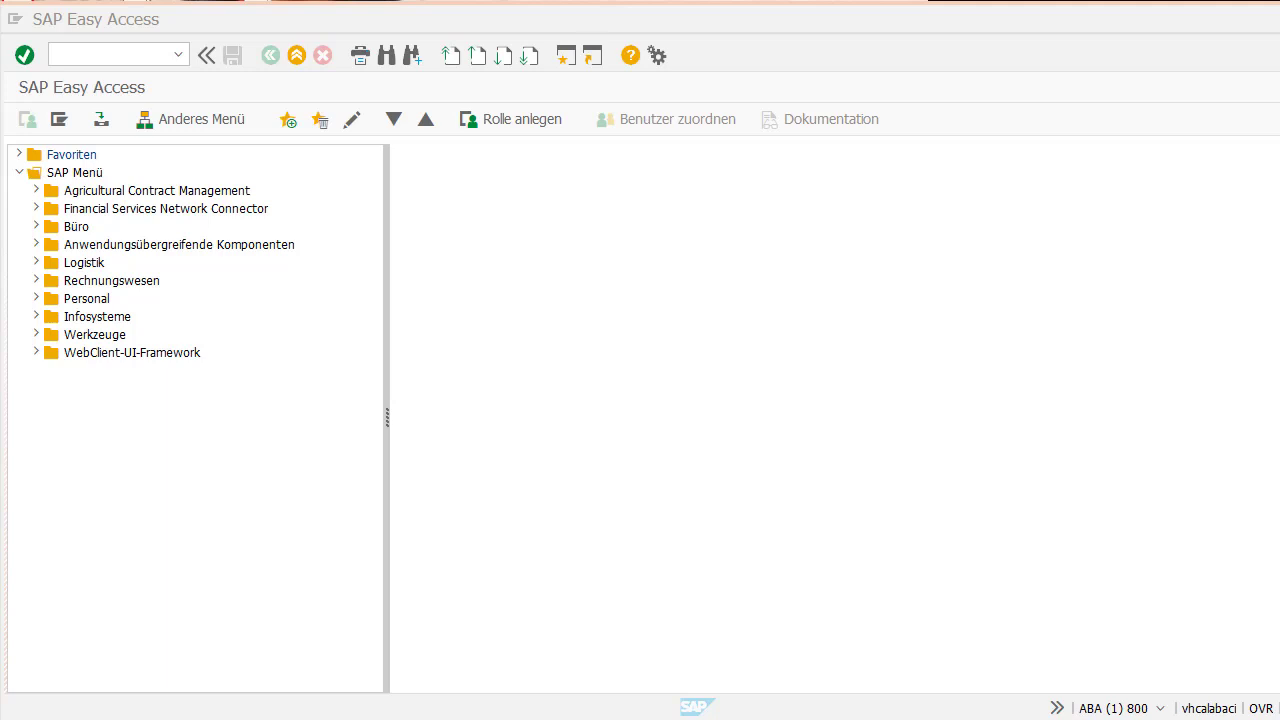
- Start transaction SE16 and open the selection screen for table /1CADMC/00000896
{"action": "left_click", "coordinate": [156, 58]}
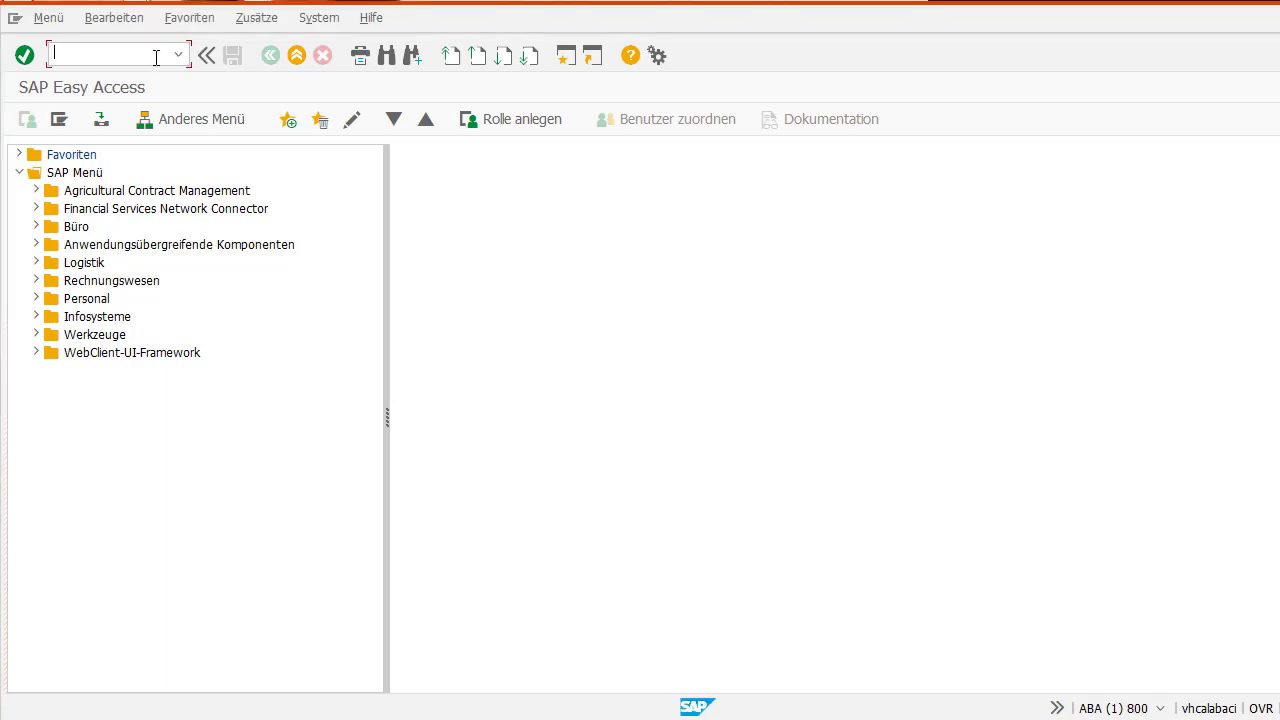
{"action": "type", "text": "se16"}
{"action": "key", "text": "Return"}
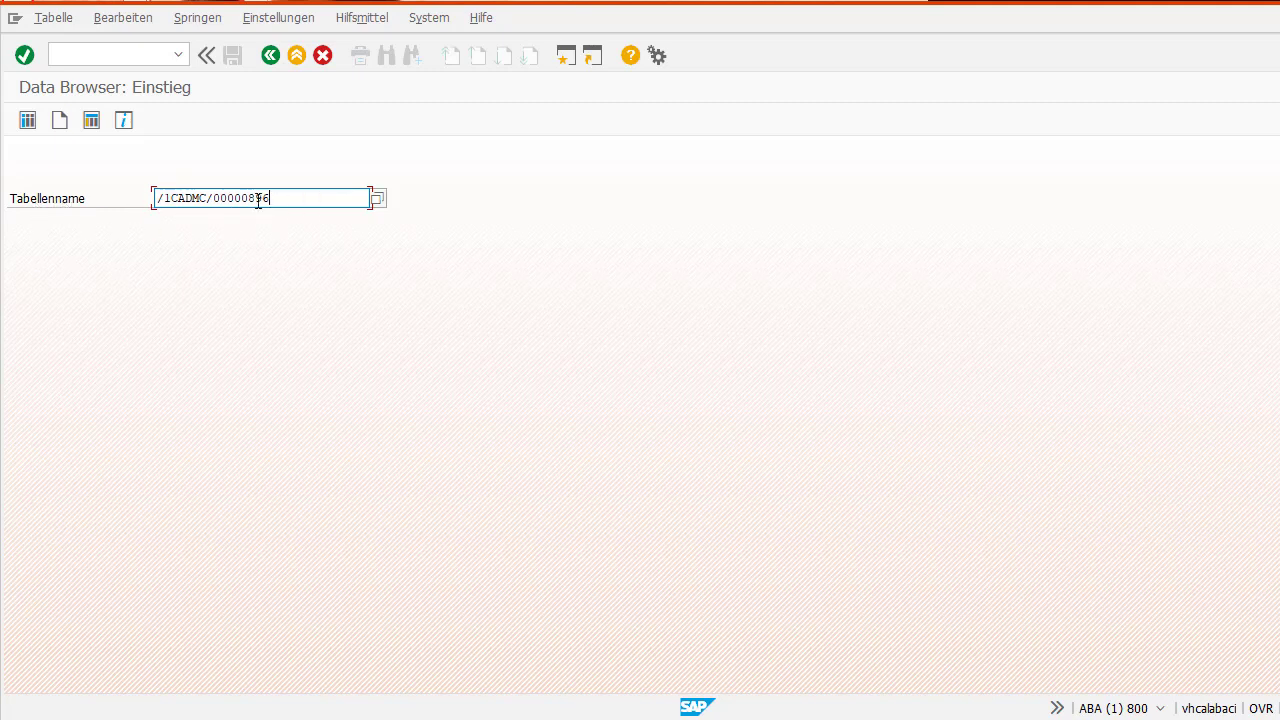
{"action": "key", "text": "Return"}
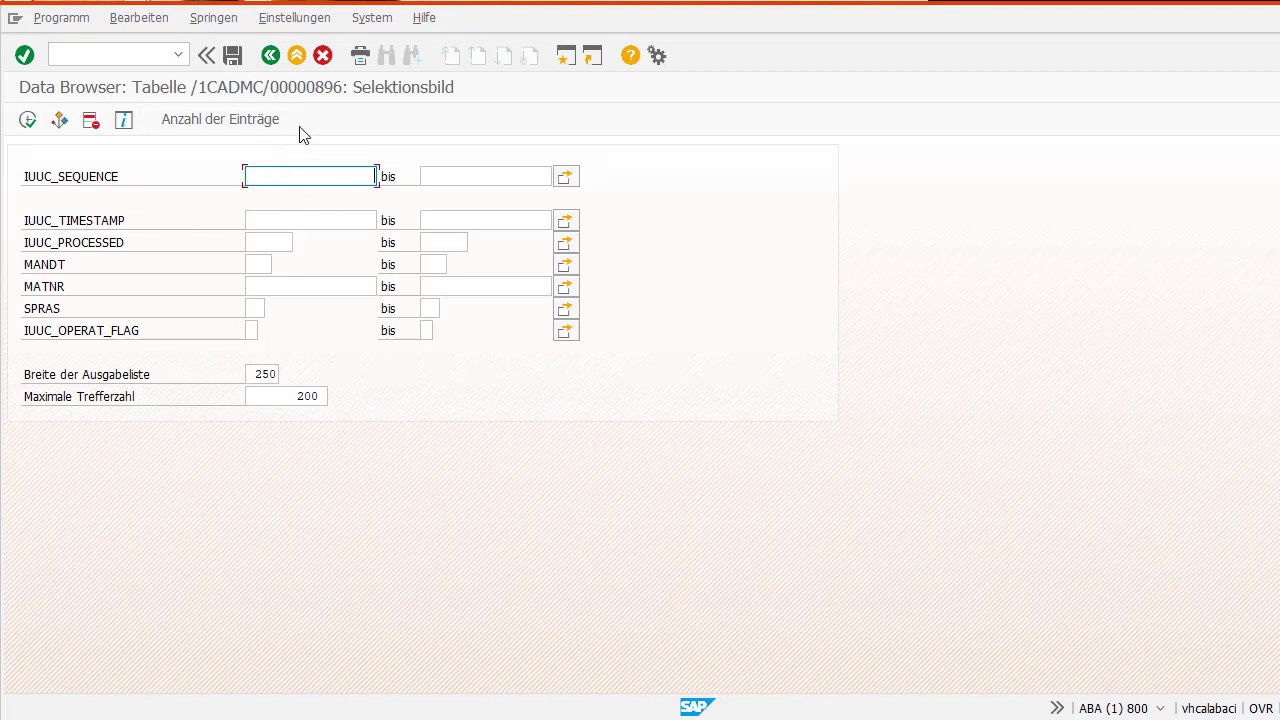
- Check the number of entries in table /1CADMC/00000896 and close the result
{"action": "left_click", "coordinate": [207, 119]}
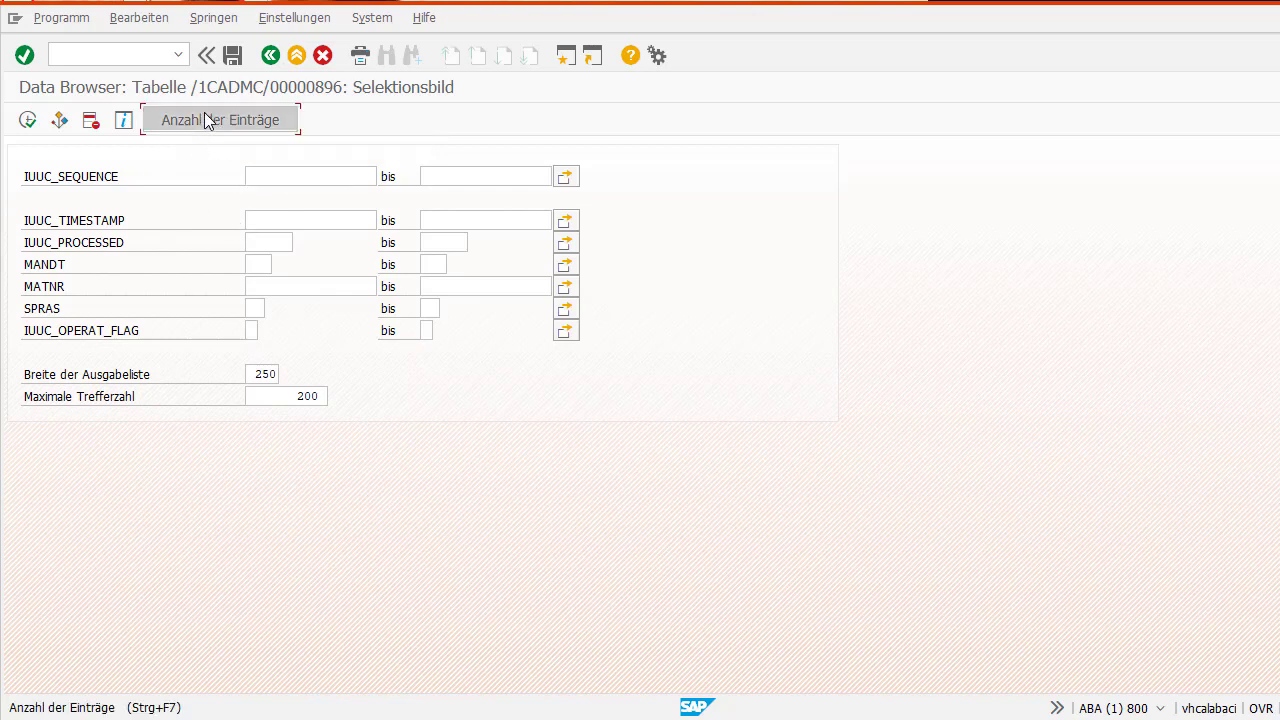
{"action": "left_click_drag", "start_coordinate": [257, 244], "coordinate": [474, 112]}
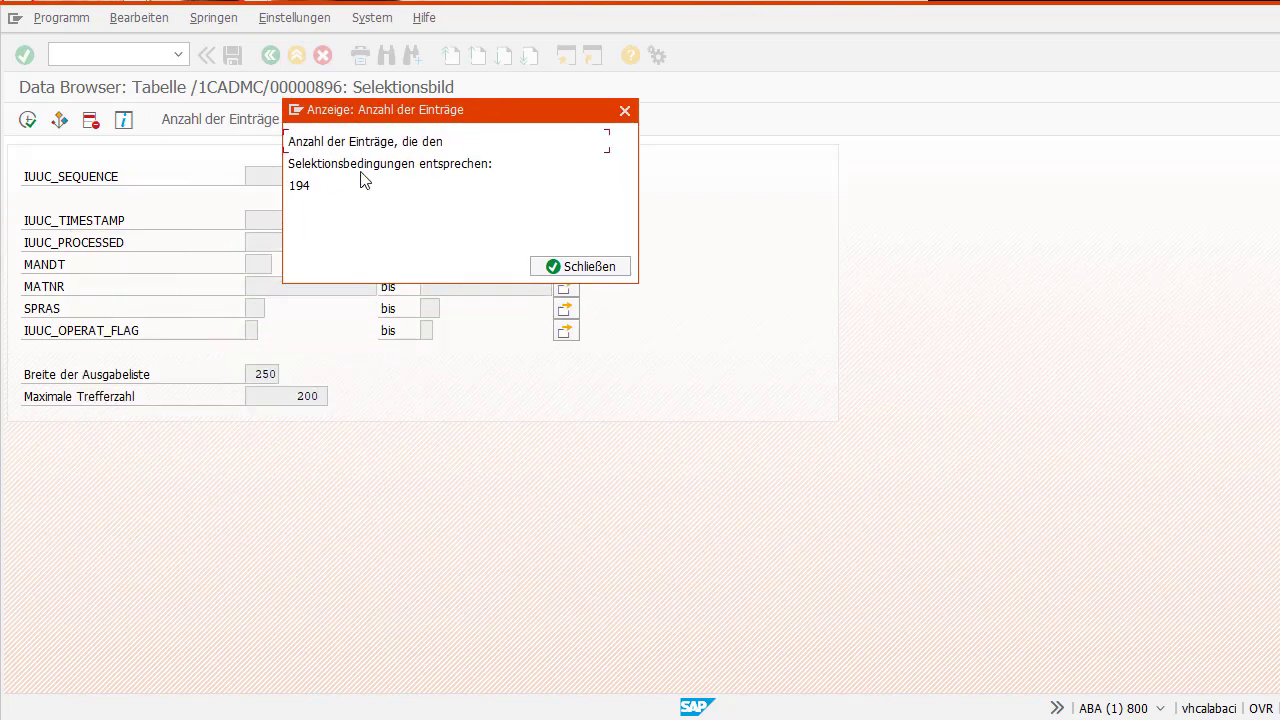
{"action": "left_click_drag", "start_coordinate": [288, 186], "coordinate": [372, 207]}
{"action": "left_click", "coordinate": [580, 268]}
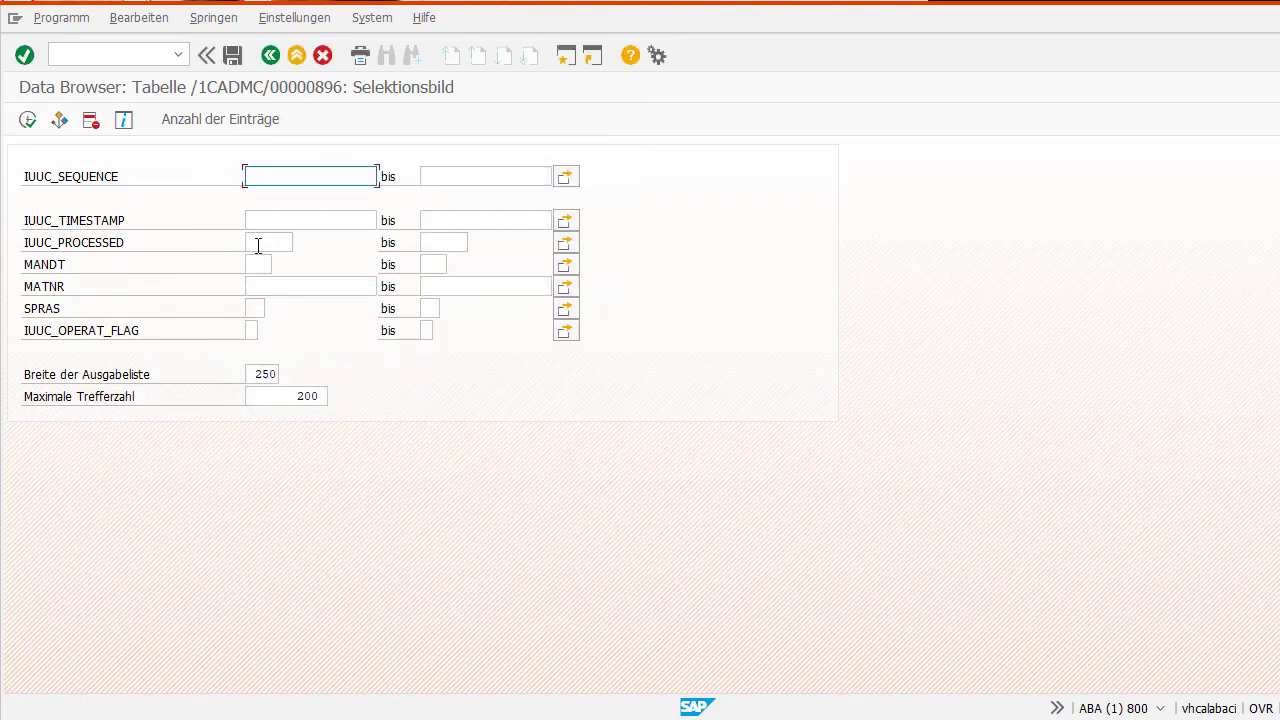
- Limit the maximum number of hits to 100 and display the entries of table /1CADMC/00000896
{"action": "left_click", "coordinate": [256, 263]}
{"action": "left_click_drag", "start_coordinate": [272, 400], "coordinate": [334, 411]}
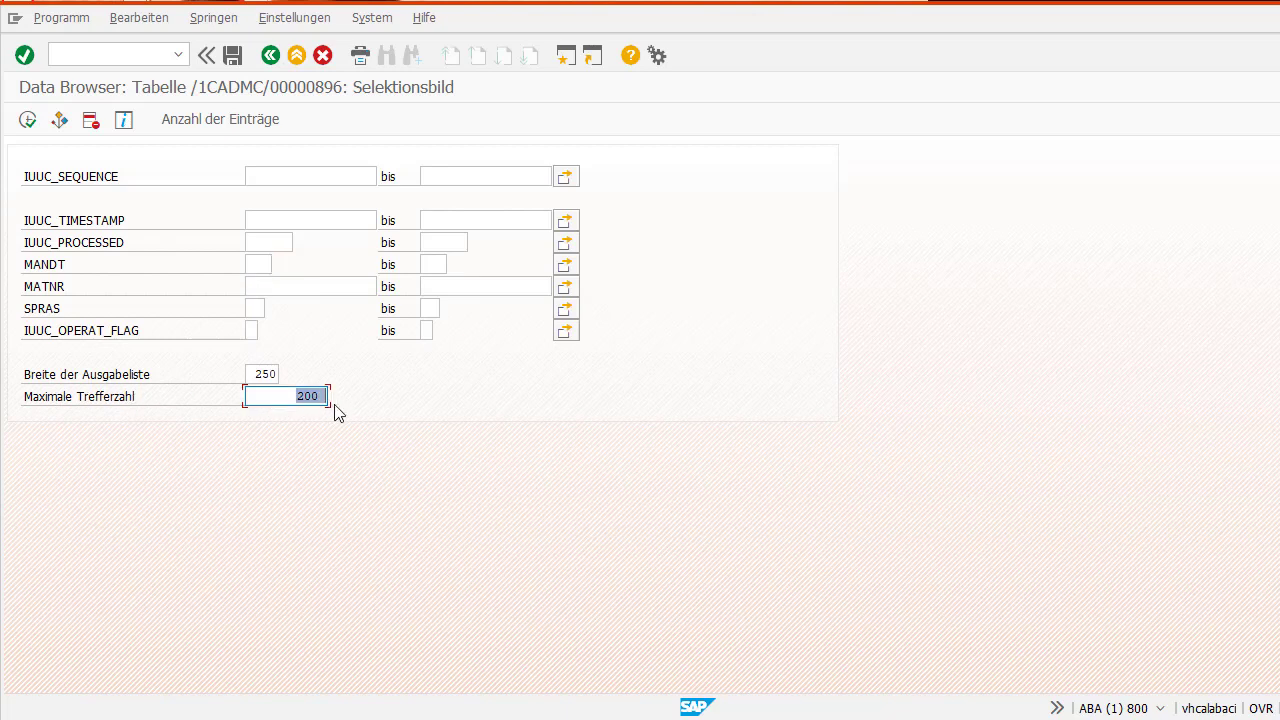
{"action": "type", "text": "1"}
{"action": "left_click", "coordinate": [28, 120]}
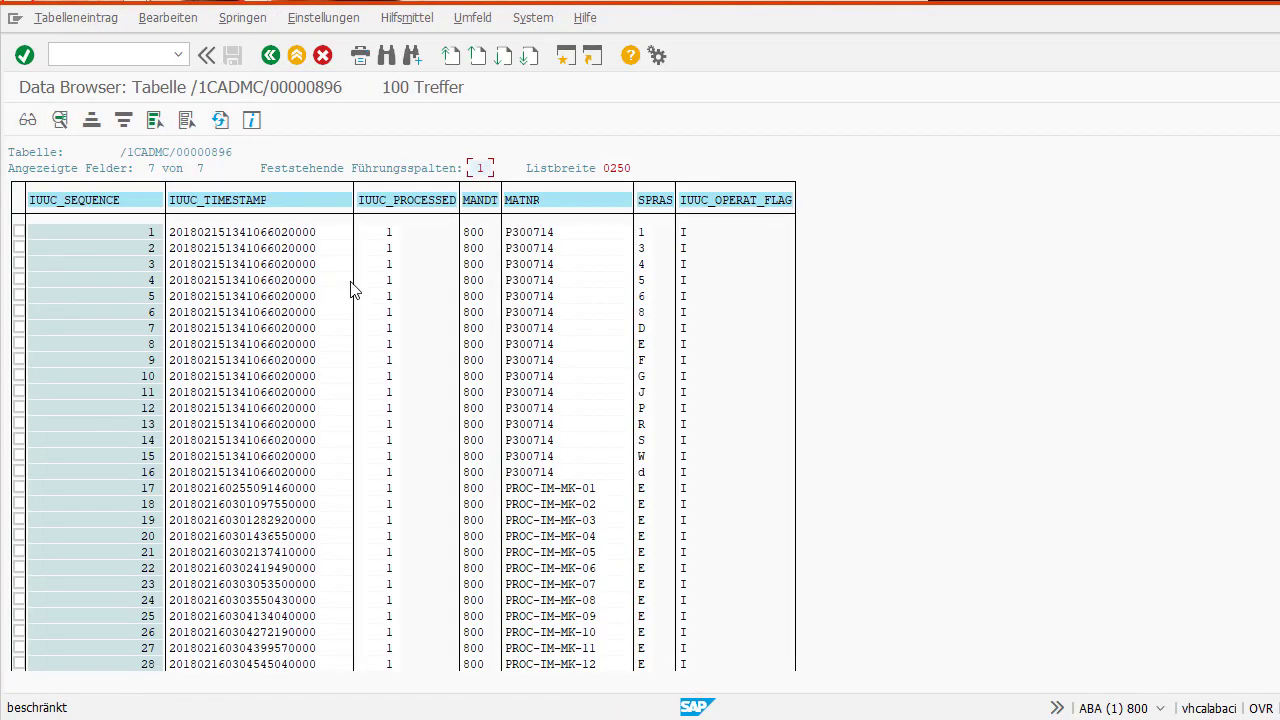
{"action": "scroll", "coordinate": [528, 356], "scroll_direction": "down", "scroll_amount": 1}
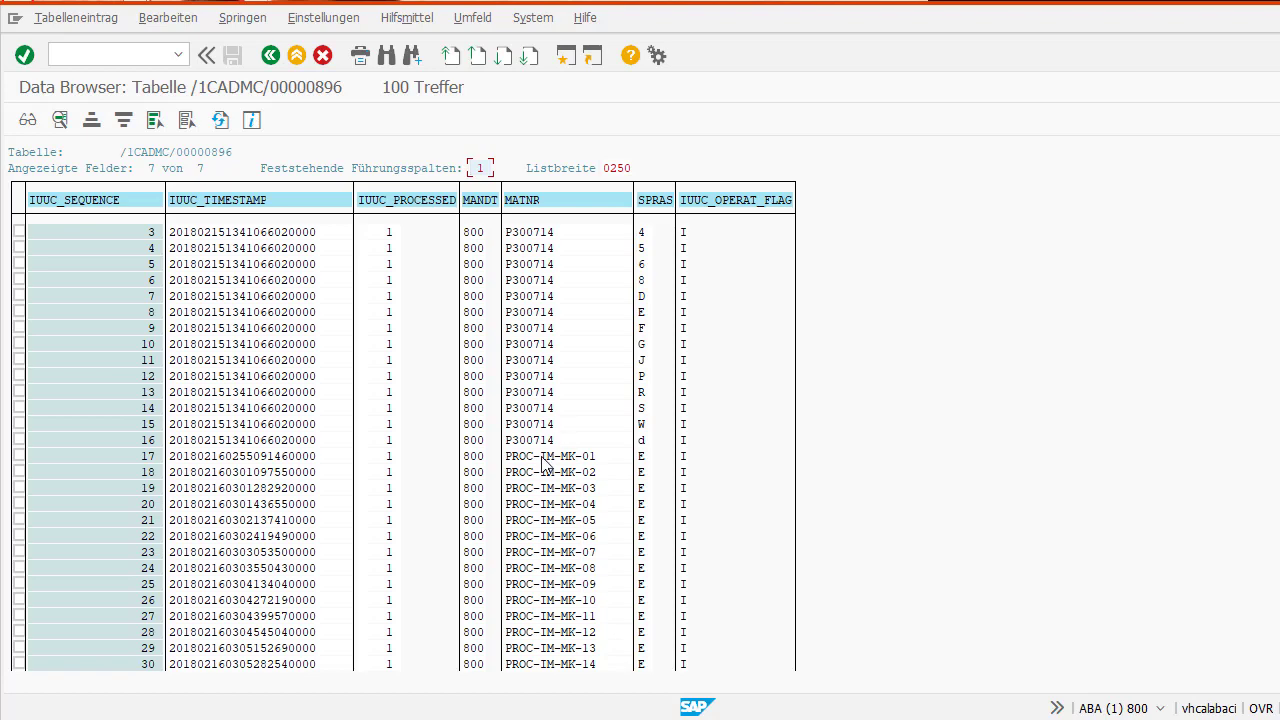
{"action": "right_click", "coordinate": [556, 344]}
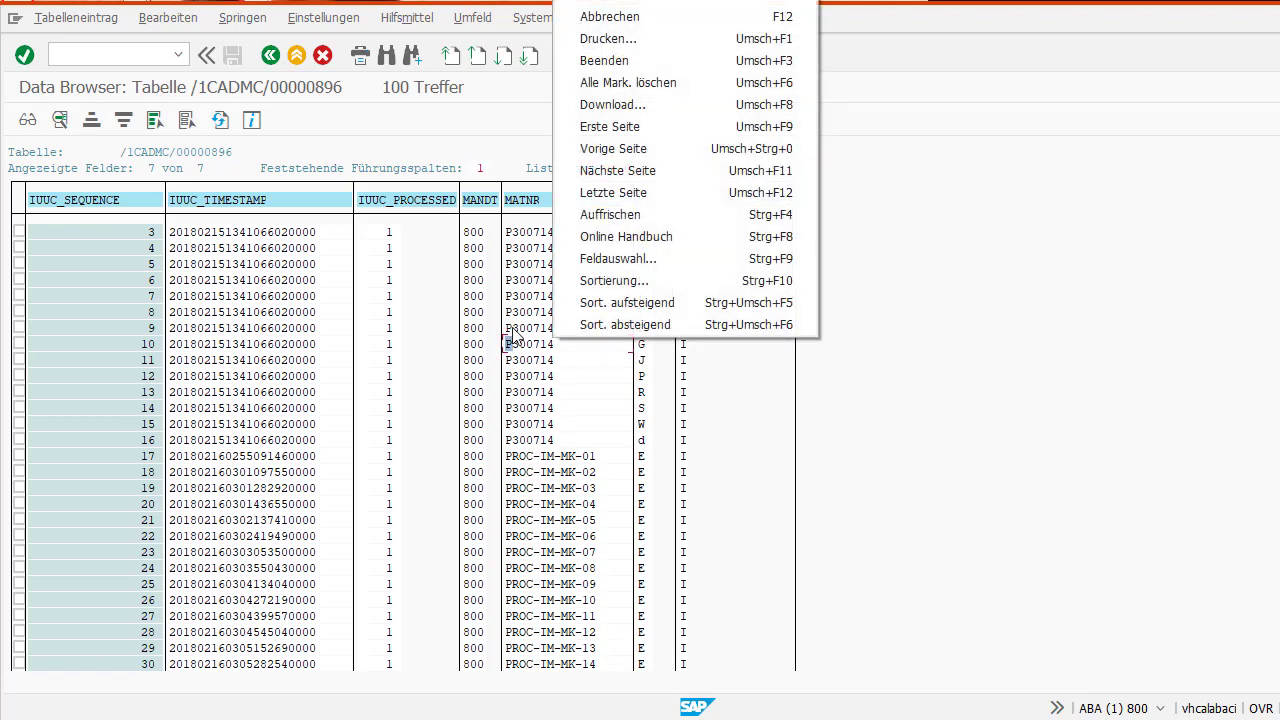
{"action": "left_click", "coordinate": [401, 361]}
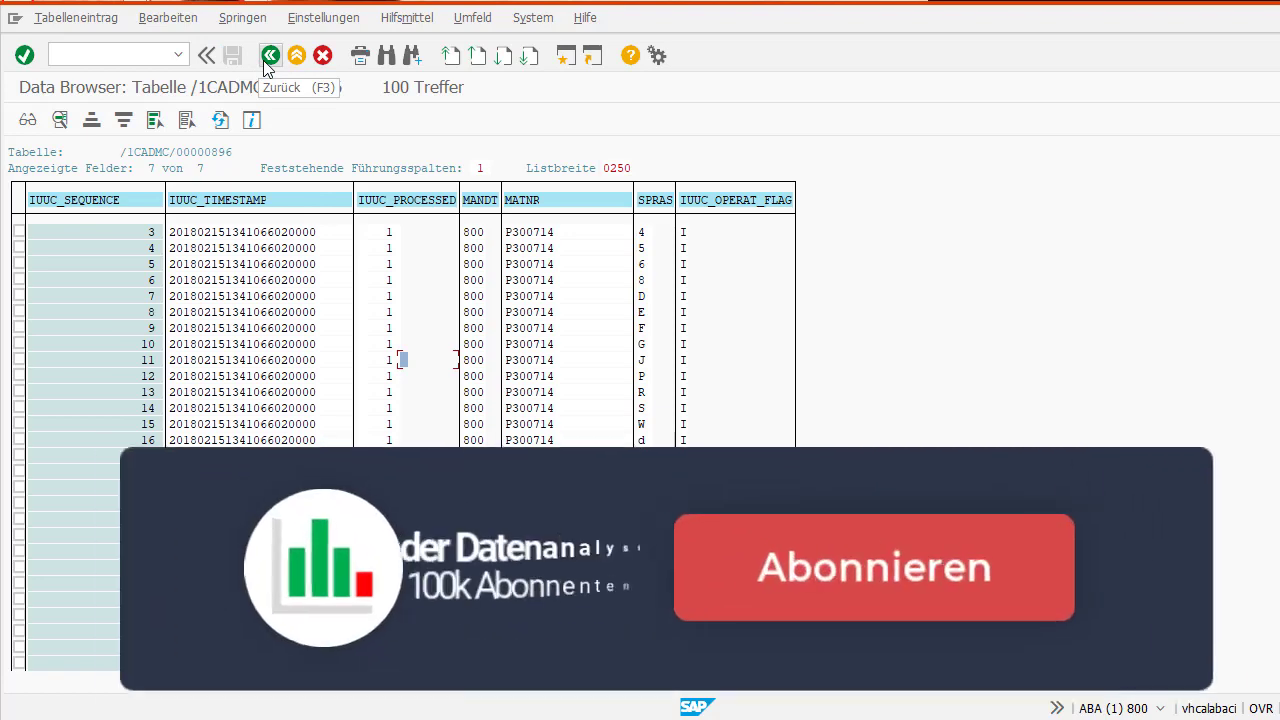
- Leave the result list and selection screen, and switch to transaction SE16N with /nse16n
{"action": "left_click", "coordinate": [270, 56]}
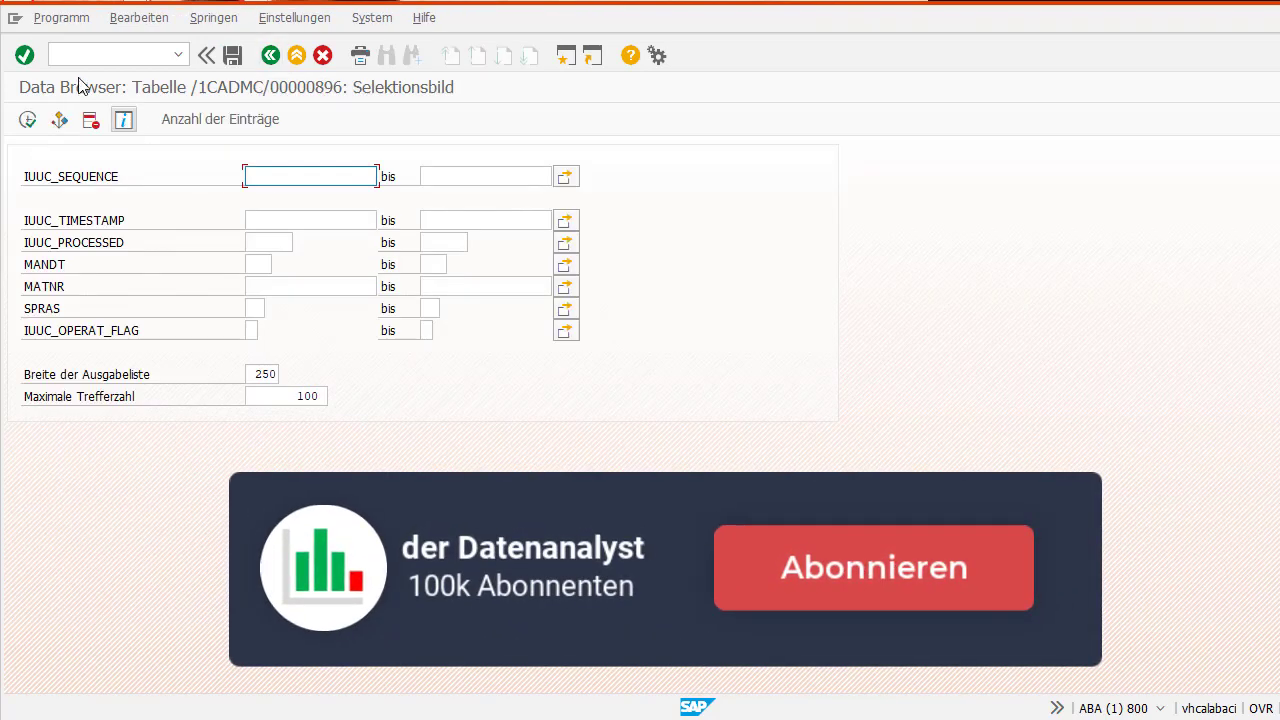
{"action": "left_click", "coordinate": [270, 56]}
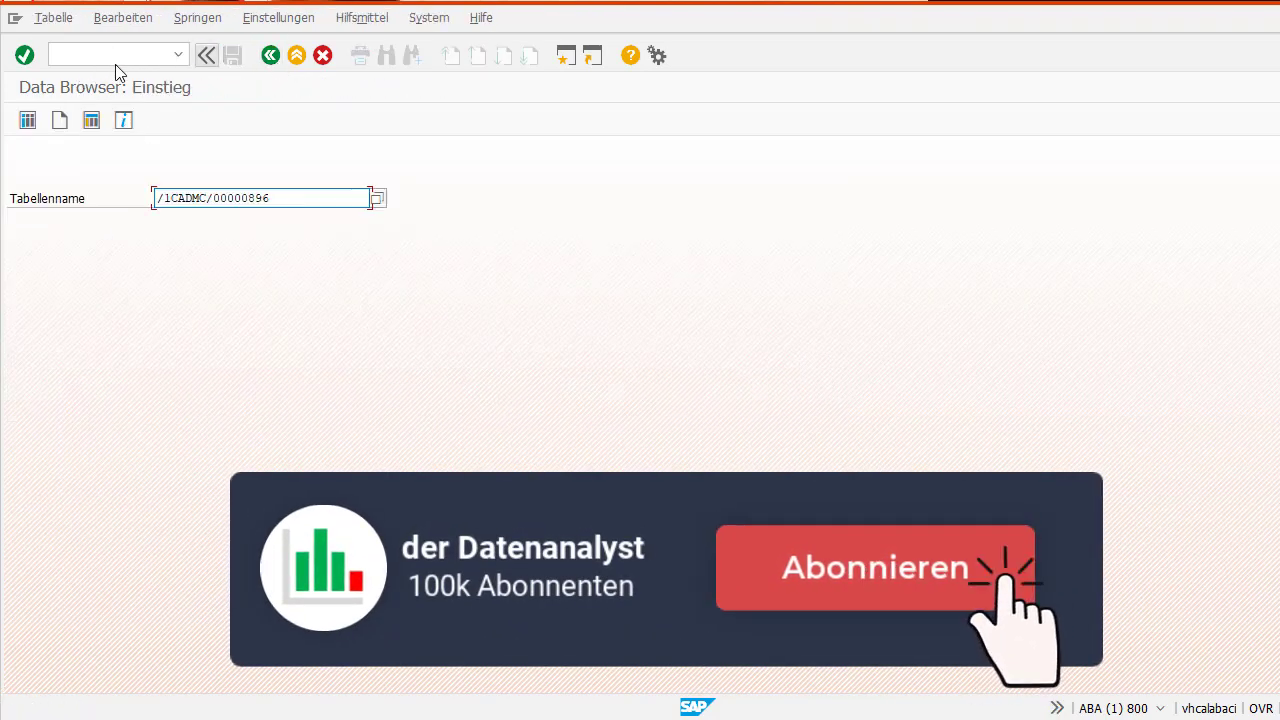
{"action": "type", "text": "/nse16n"}
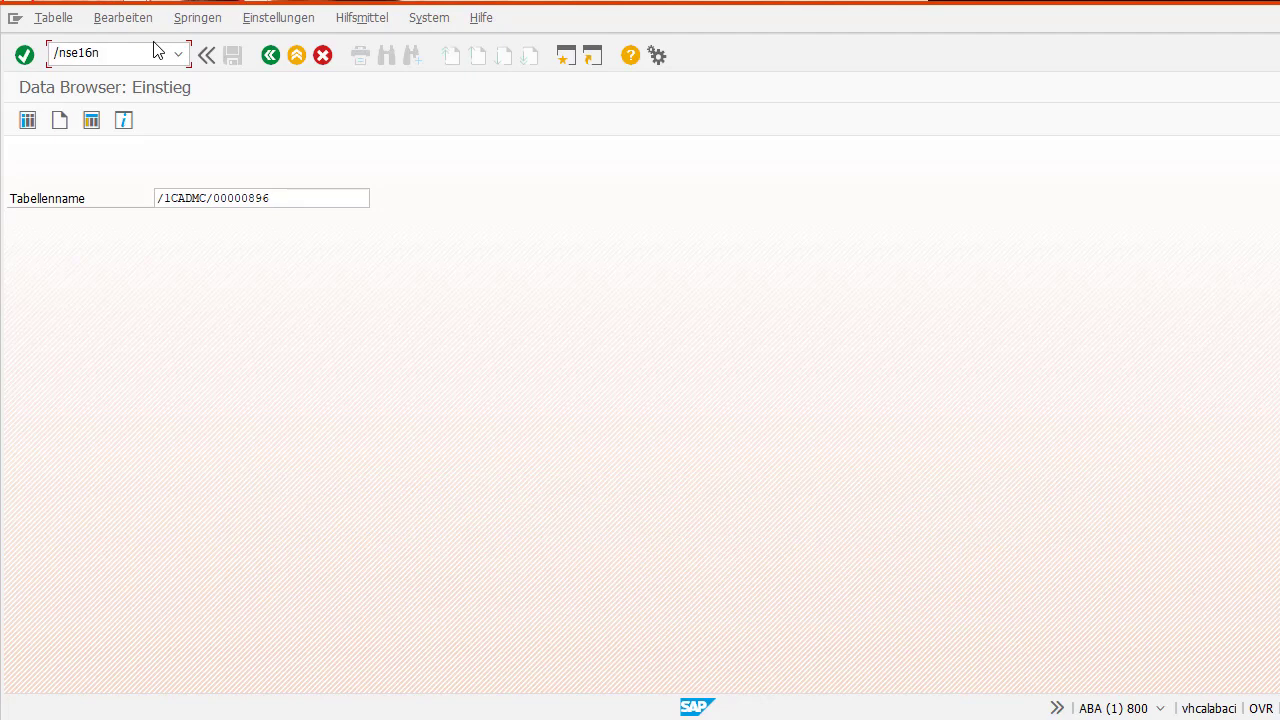
{"action": "key", "text": "Return"}
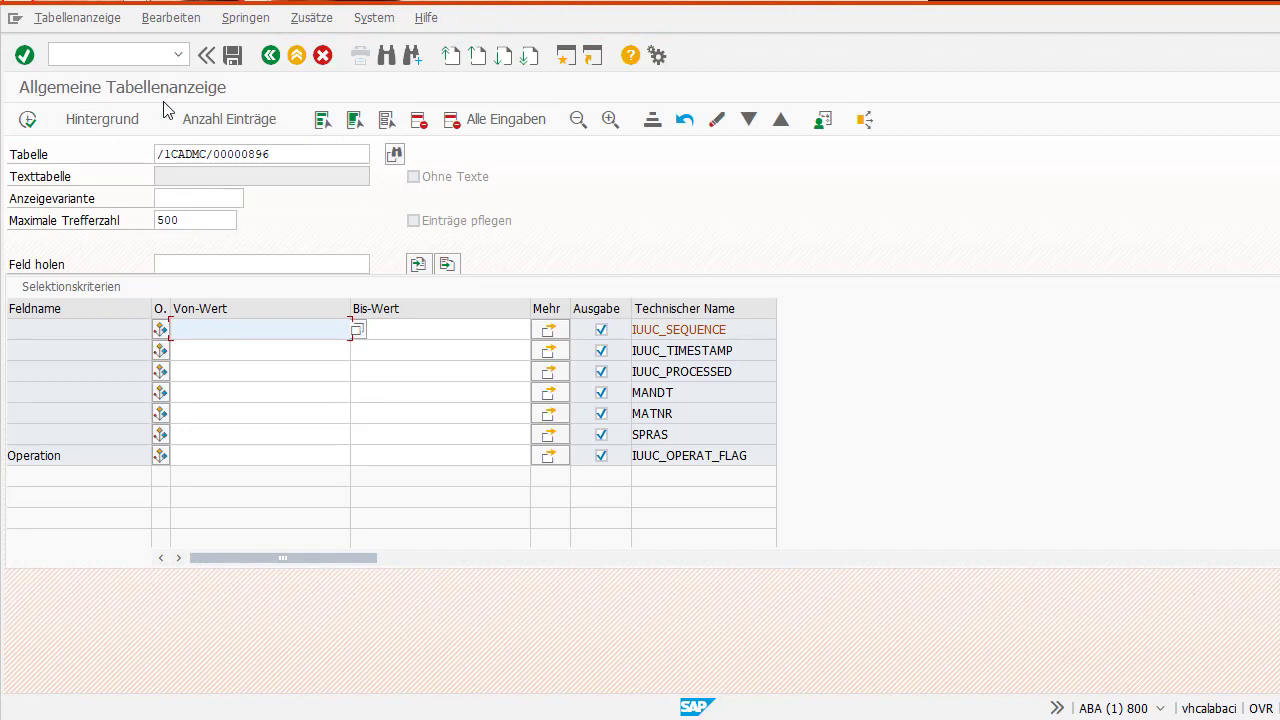
- View the recently selected tables in the table name's input help, keeping /1CADMC/00000896
{"action": "left_click", "coordinate": [275, 155]}
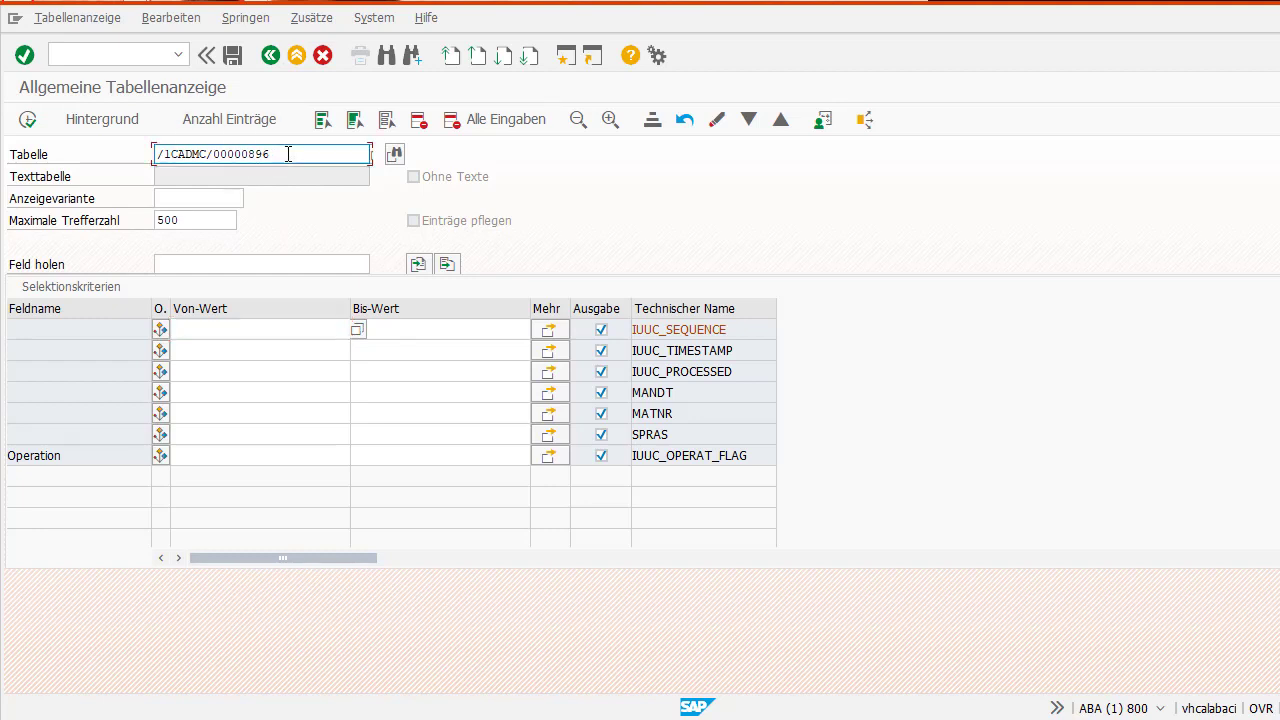
{"action": "left_click_drag", "start_coordinate": [303, 153], "coordinate": [100, 141]}
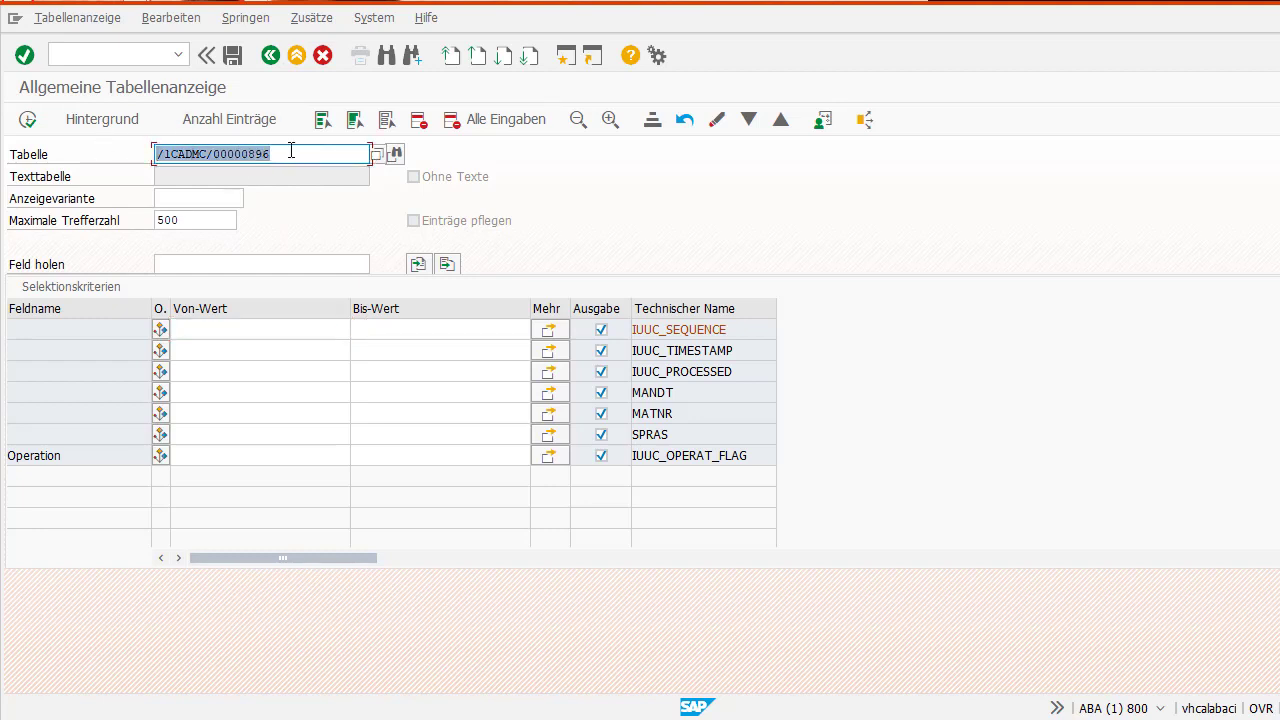
{"action": "key", "text": "F4"}
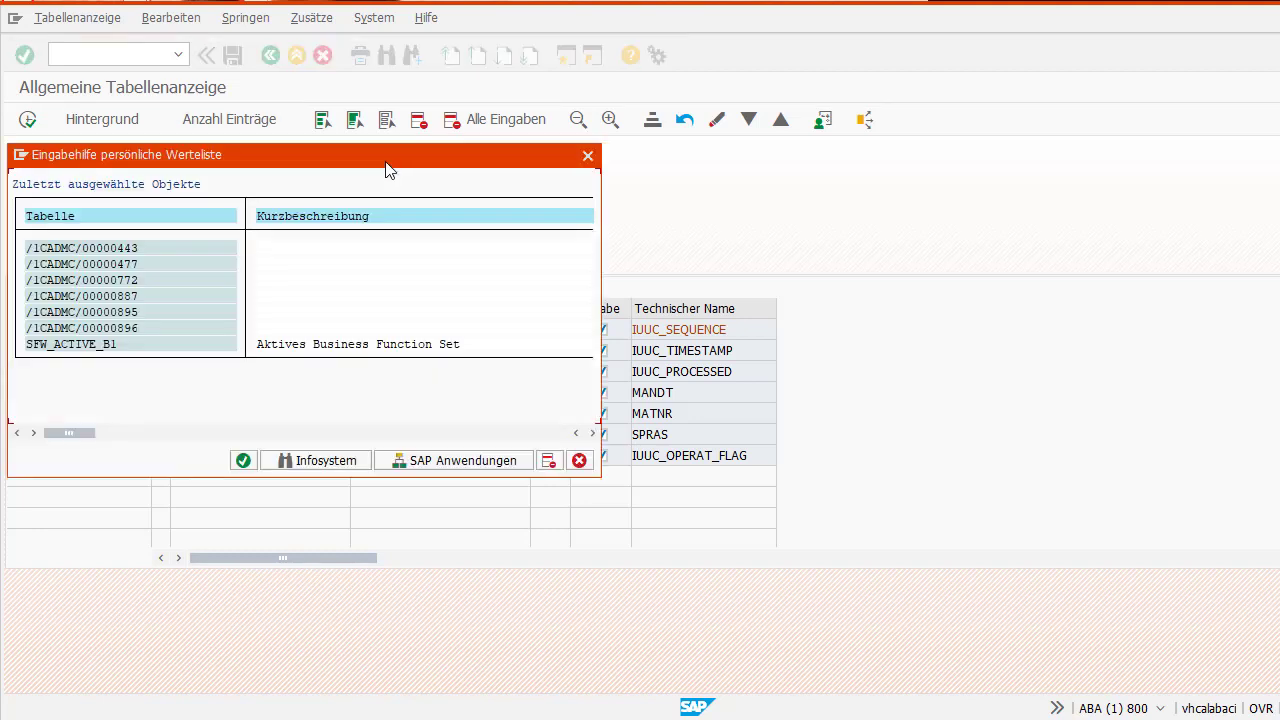
{"action": "left_click", "coordinate": [588, 156]}
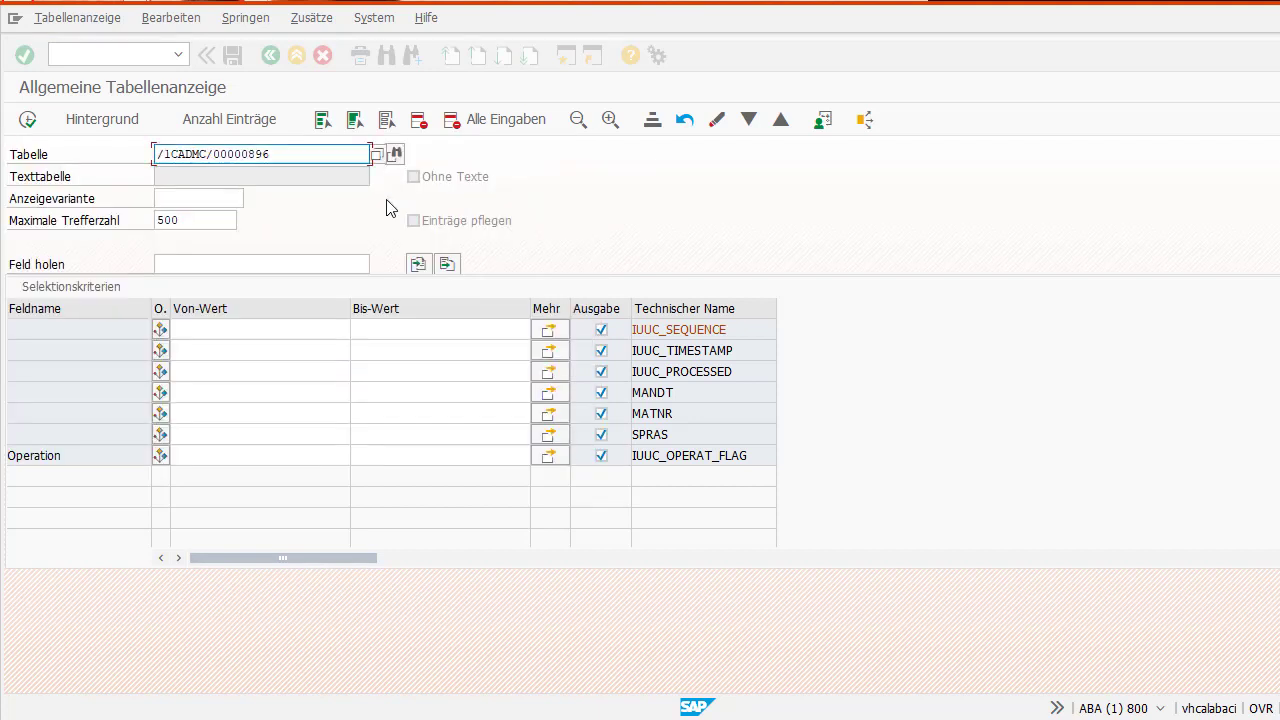
- Set the maximum number of hits to 100 in the general table display
{"action": "left_click", "coordinate": [192, 219]}
{"action": "double_click", "coordinate": [192, 219]}
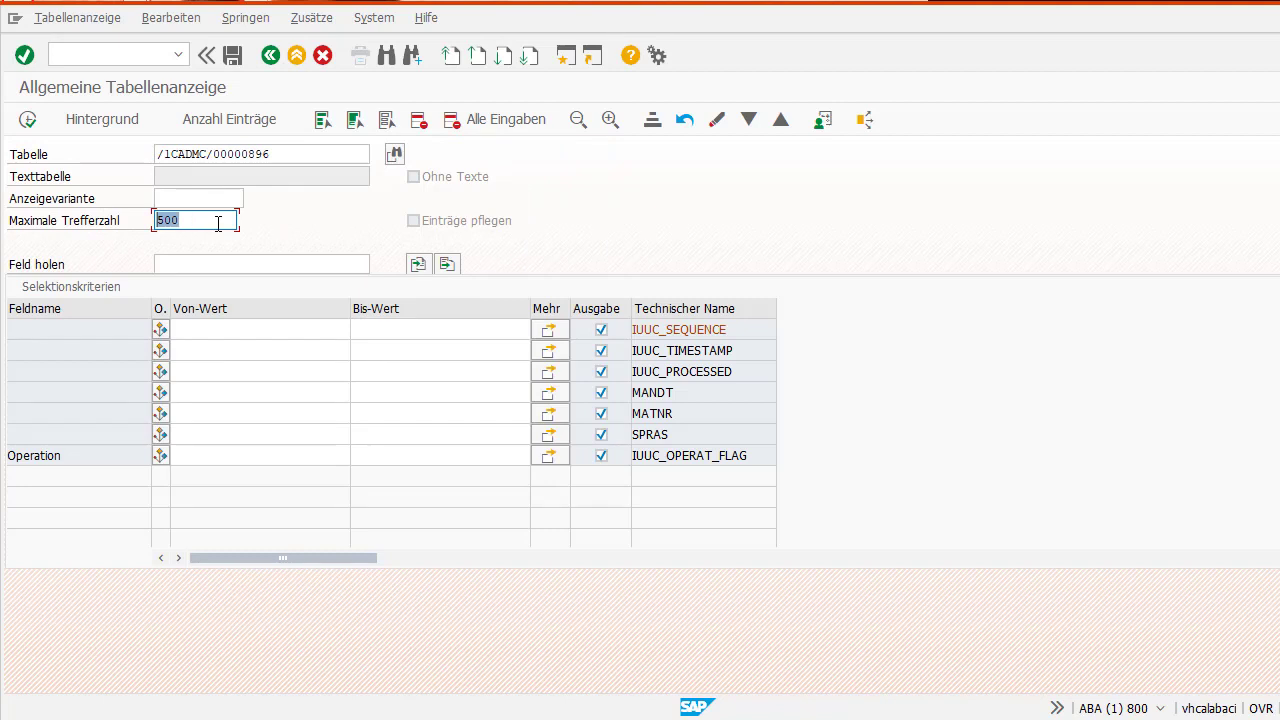
{"action": "type", "text": "10"}
- Check how many entries match with all selection criteria left empty, and close the result
{"action": "left_click", "coordinate": [274, 352]}
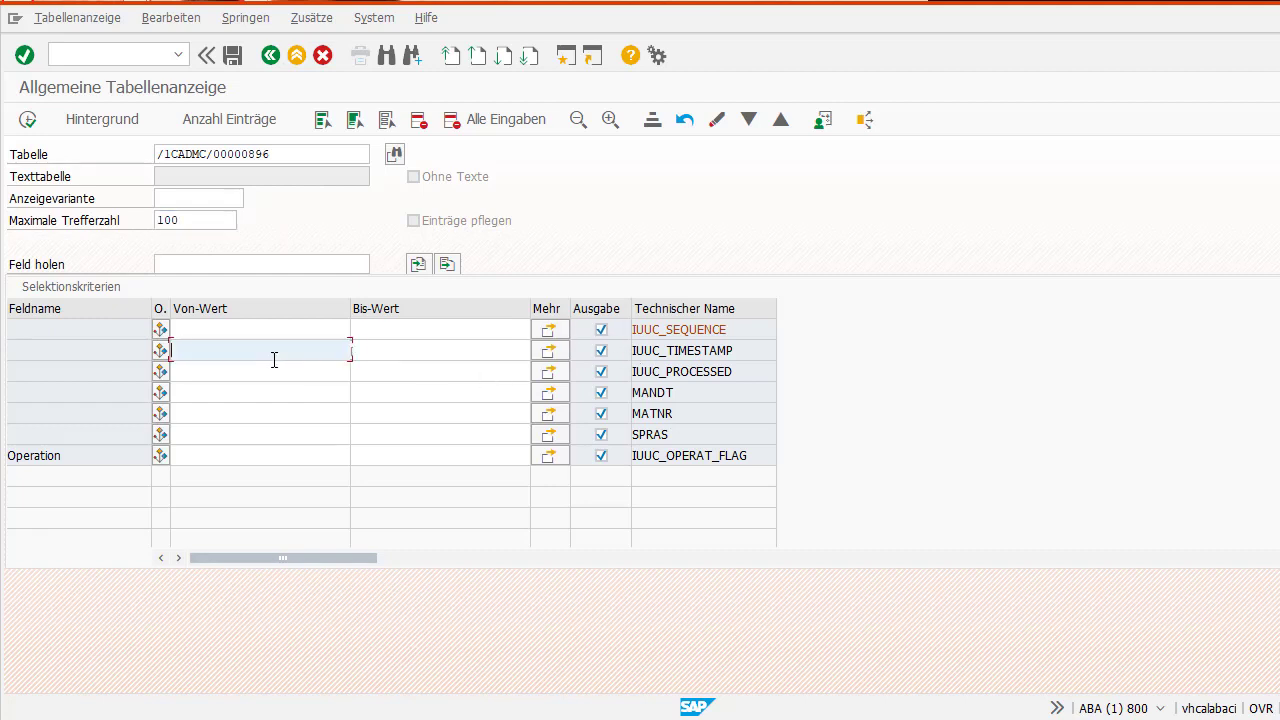
{"action": "left_click", "coordinate": [309, 397]}
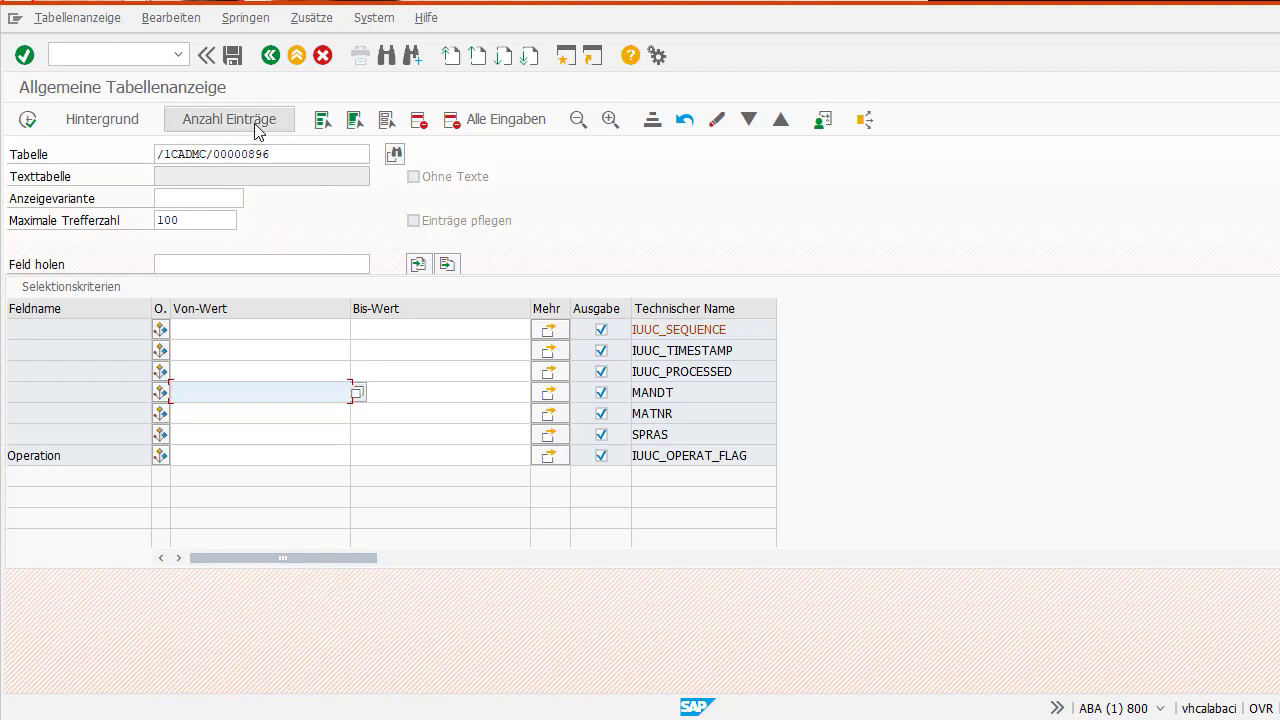
{"action": "left_click", "coordinate": [195, 134]}
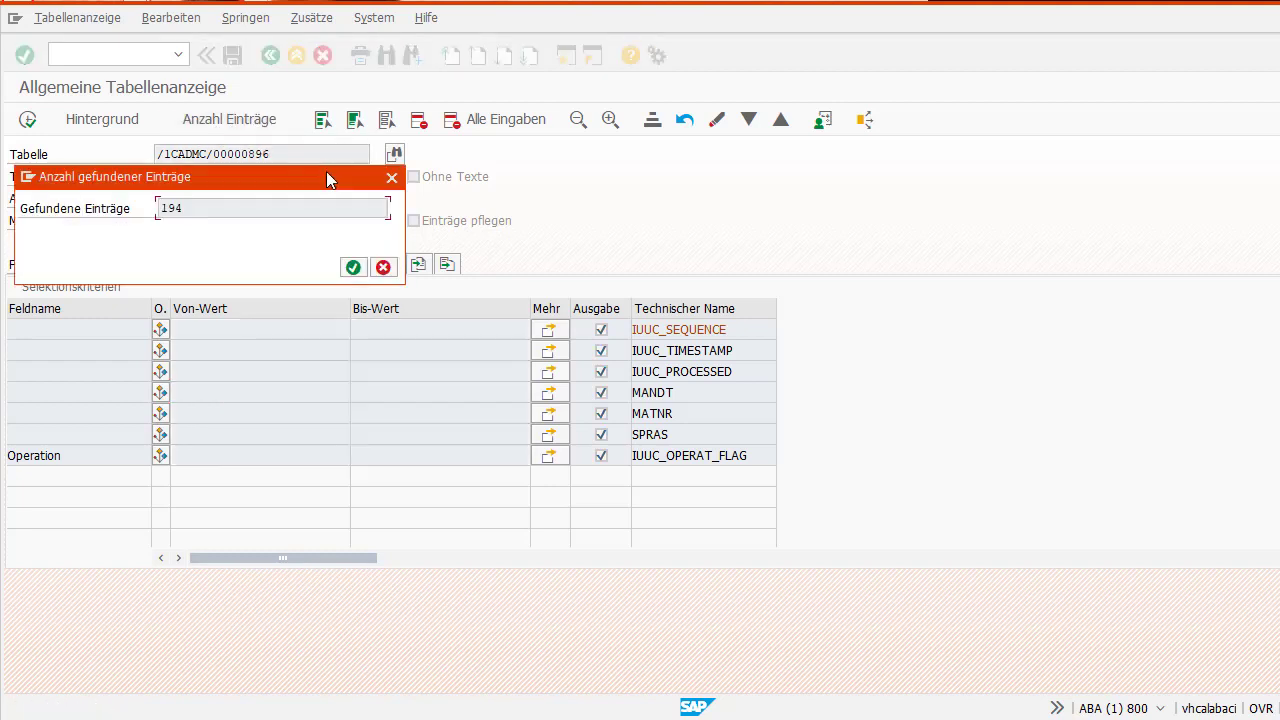
{"action": "left_click", "coordinate": [392, 178]}
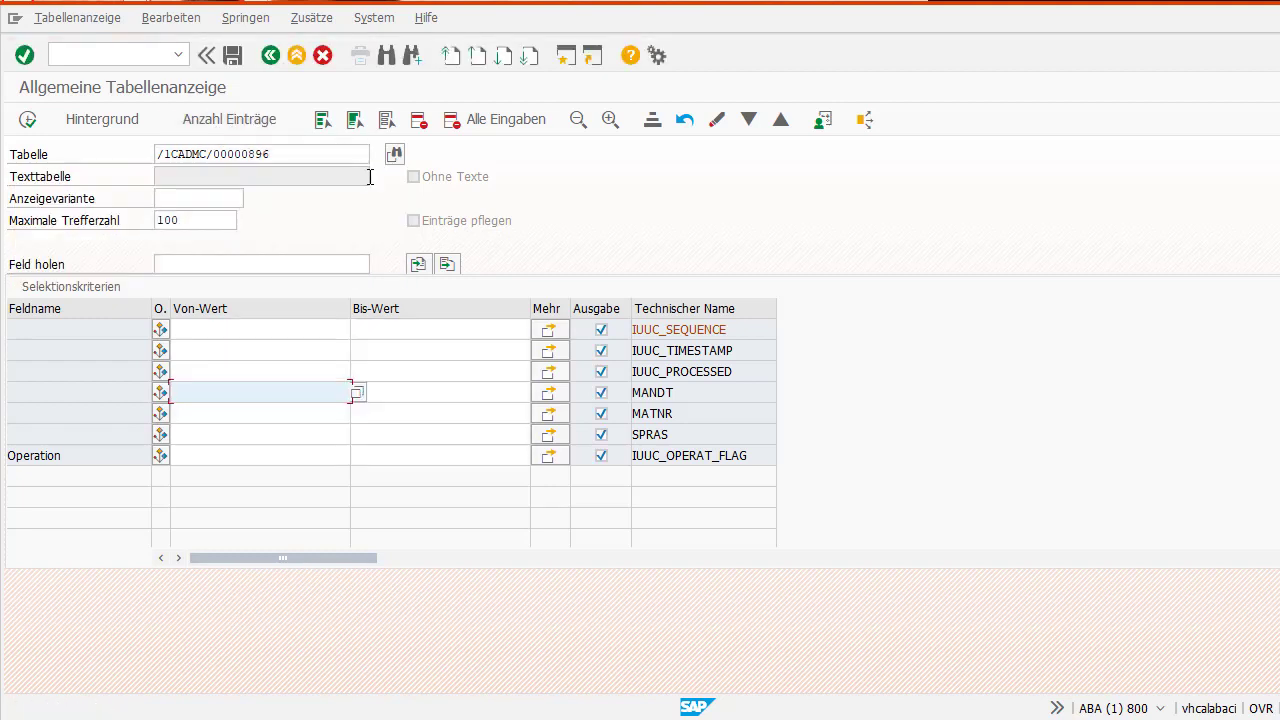
- Run the SE16N selection and look through the entries found in table /1CADMC/00000896
{"action": "left_click", "coordinate": [33, 126]}
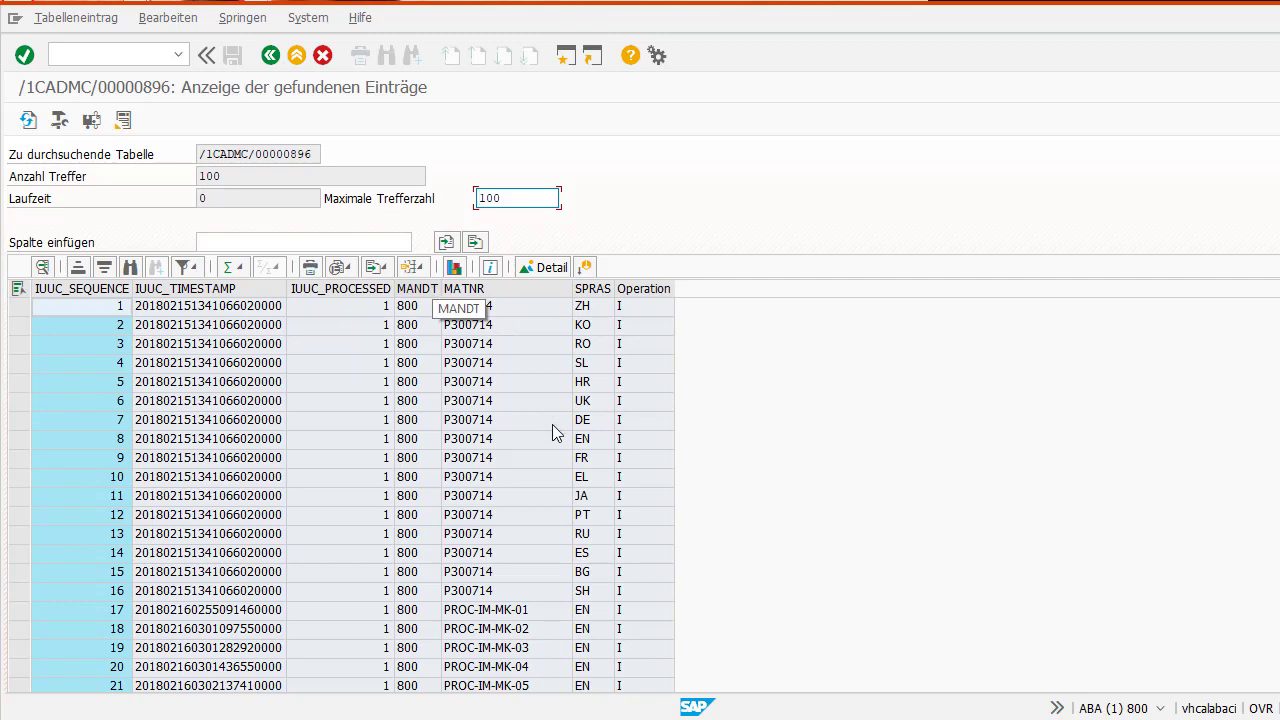
{"action": "scroll", "coordinate": [545, 420], "scroll_direction": "down", "scroll_amount": 10}
{"action": "scroll", "coordinate": [524, 428], "scroll_direction": "down", "scroll_amount": 6}
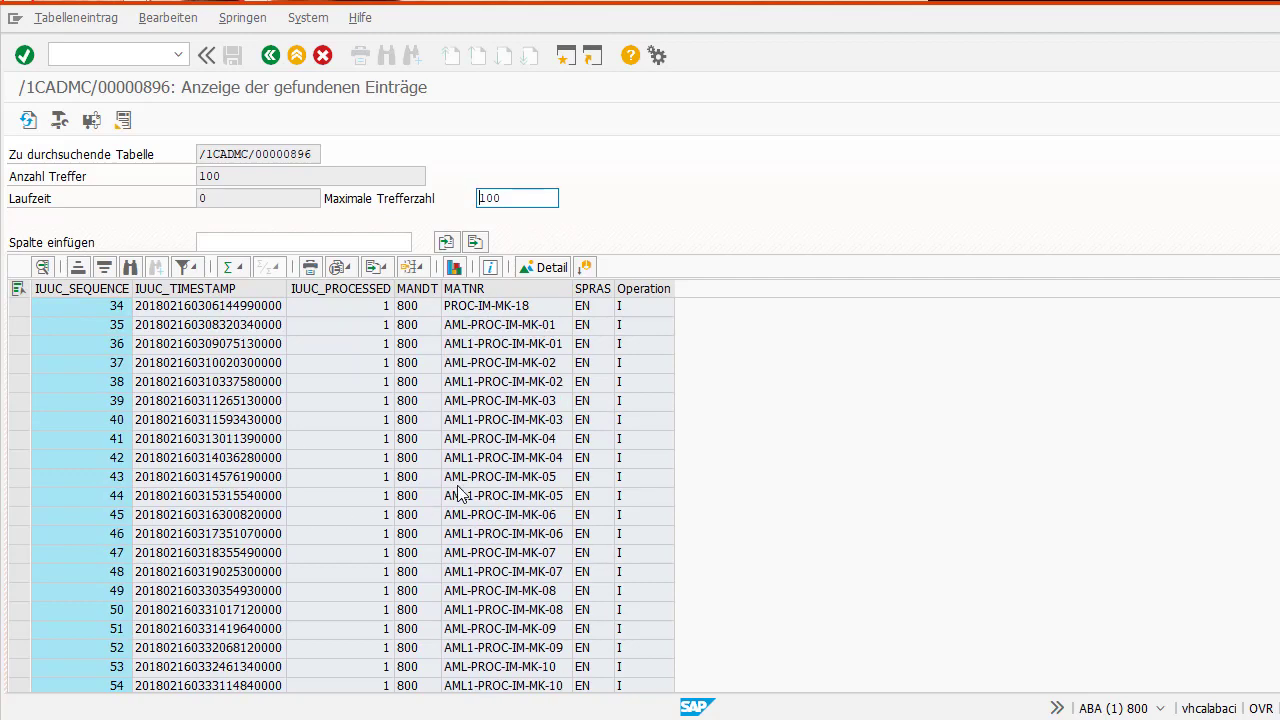
{"action": "scroll", "coordinate": [366, 433], "scroll_direction": "down", "scroll_amount": 3}
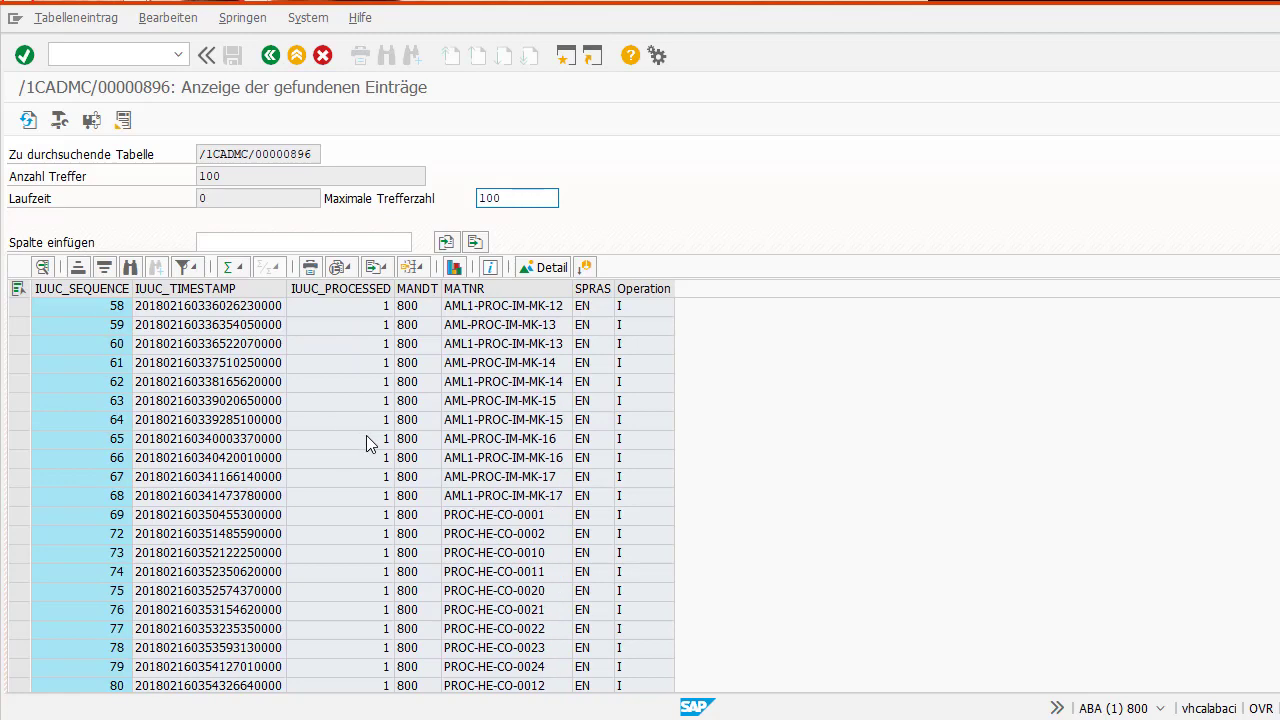
{"action": "scroll", "coordinate": [366, 433], "scroll_direction": "down", "scroll_amount": 6}
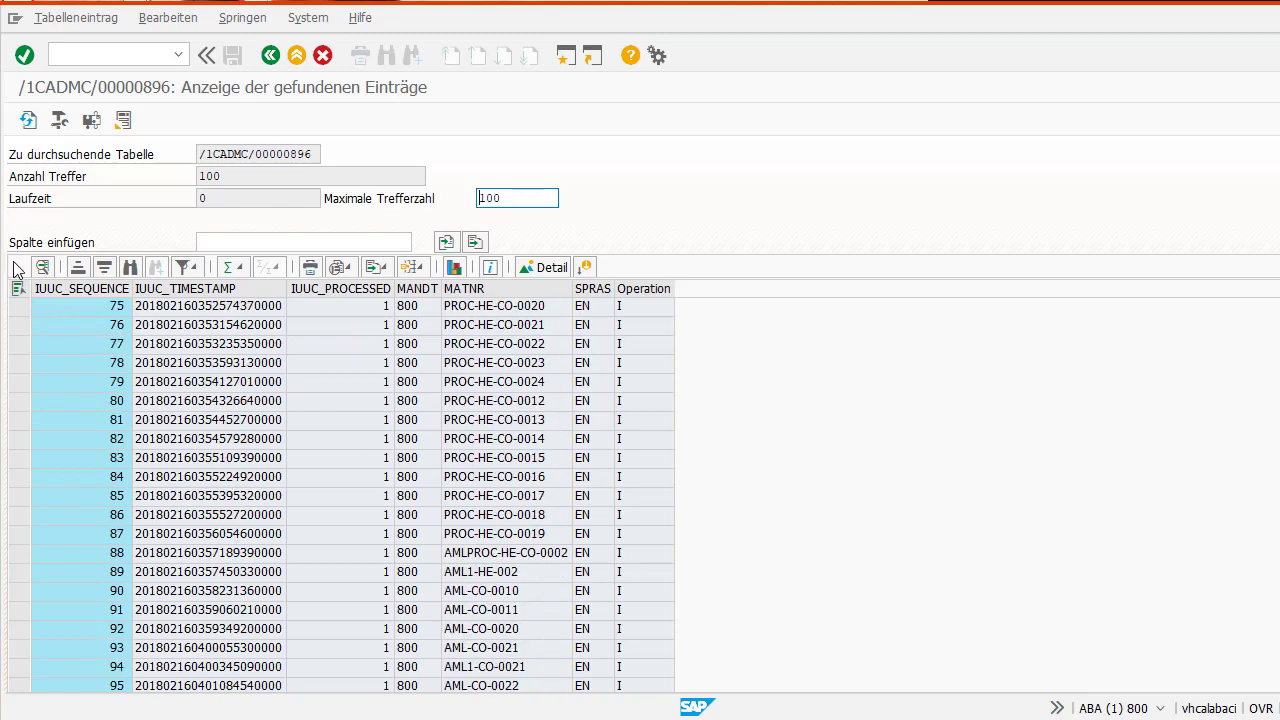
- View the spreadsheet export formats offered for the result list without exporting
{"action": "left_click", "coordinate": [278, 355]}
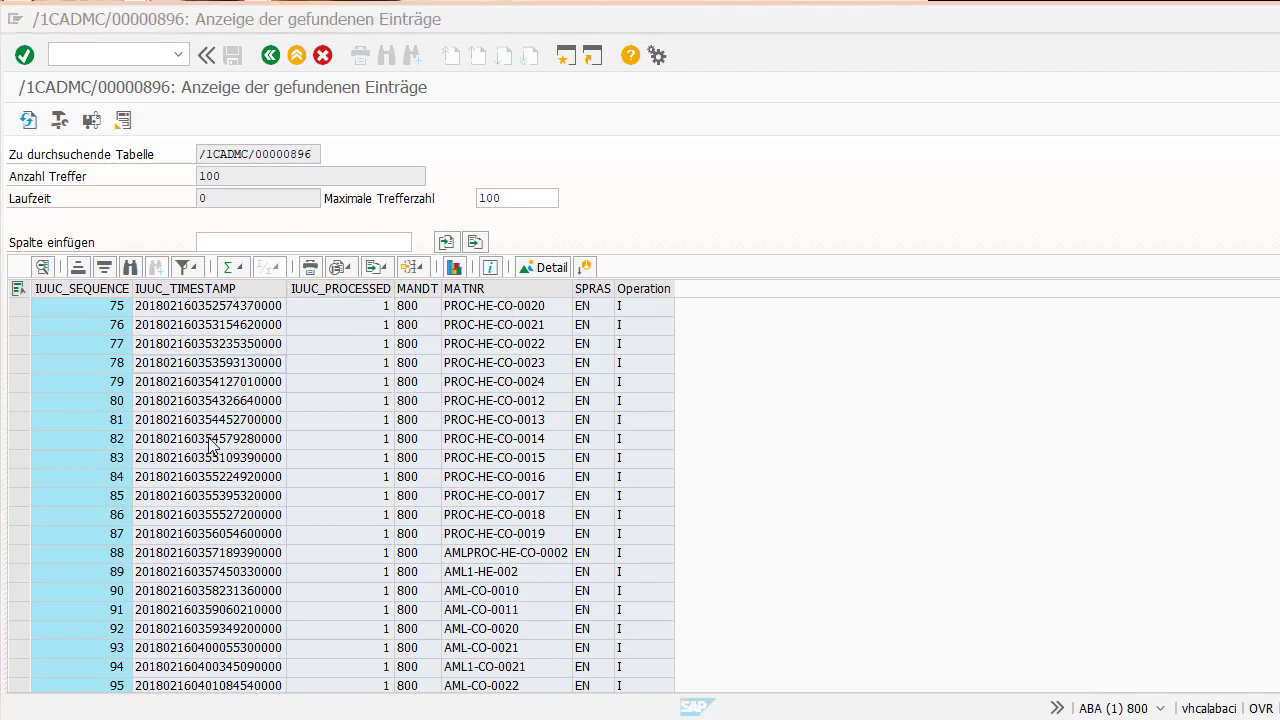
{"action": "right_click", "coordinate": [163, 345]}
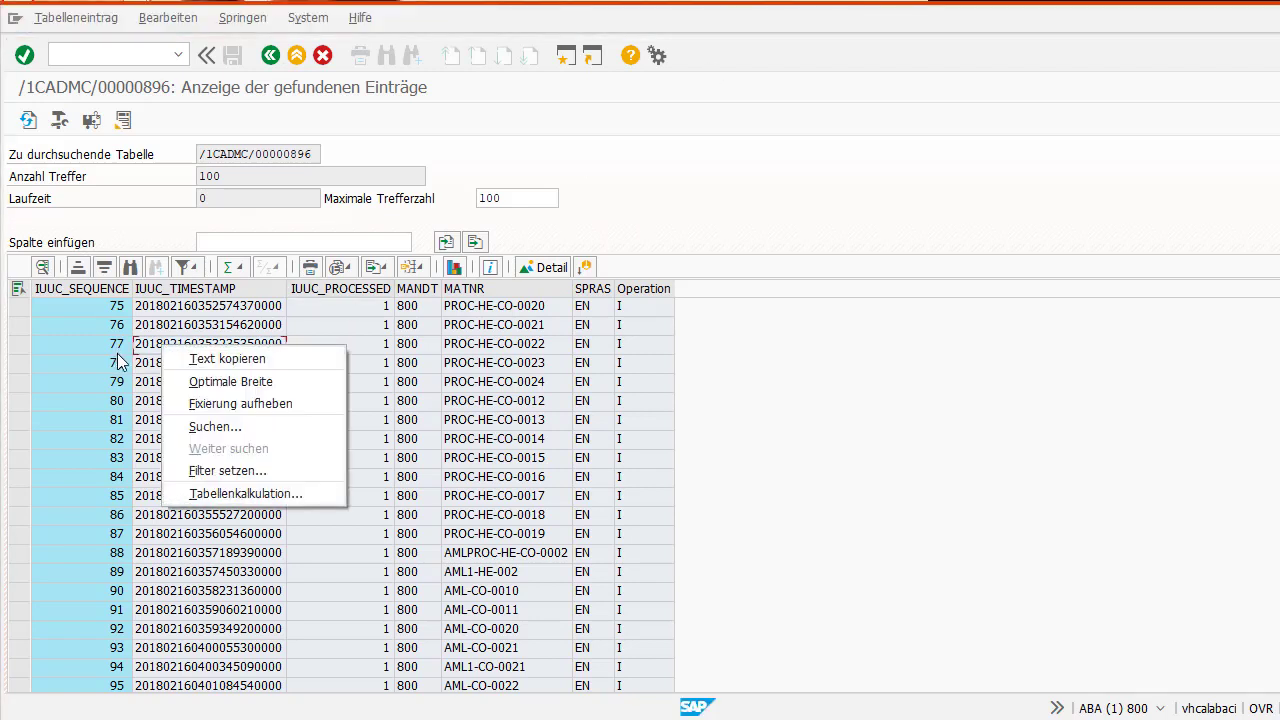
{"action": "left_click", "coordinate": [250, 495]}
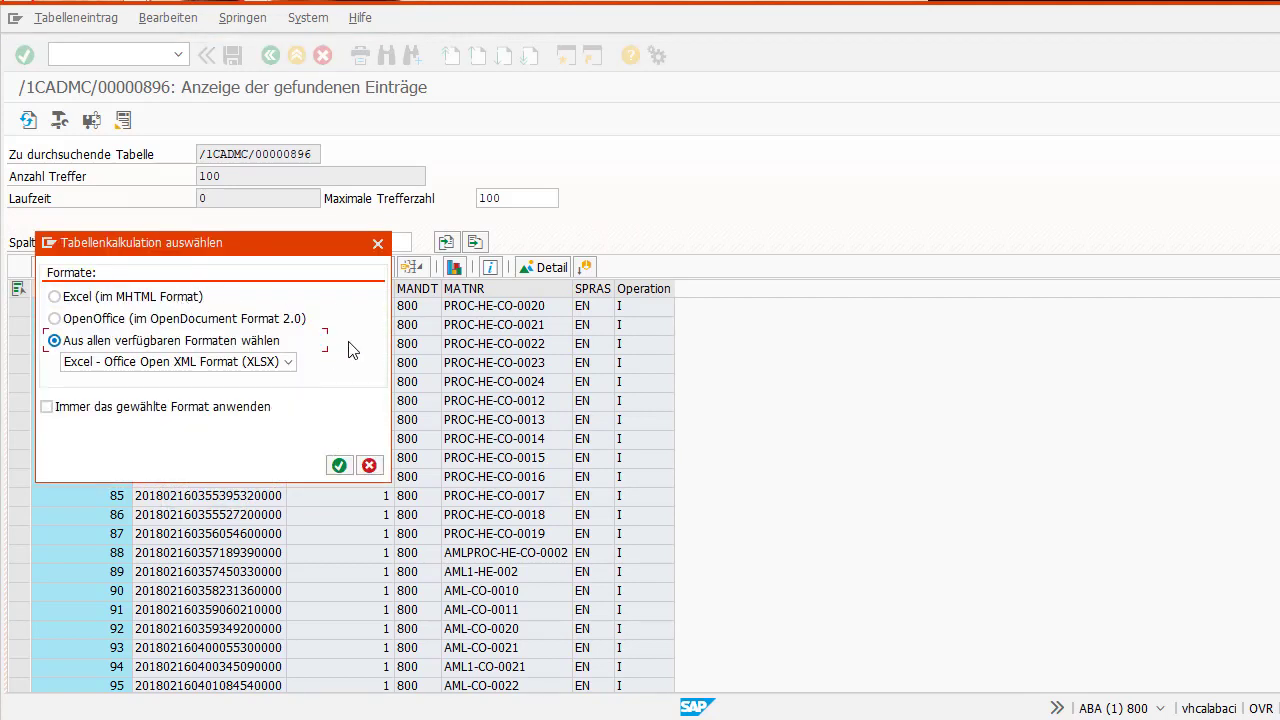
{"action": "left_click", "coordinate": [378, 243]}
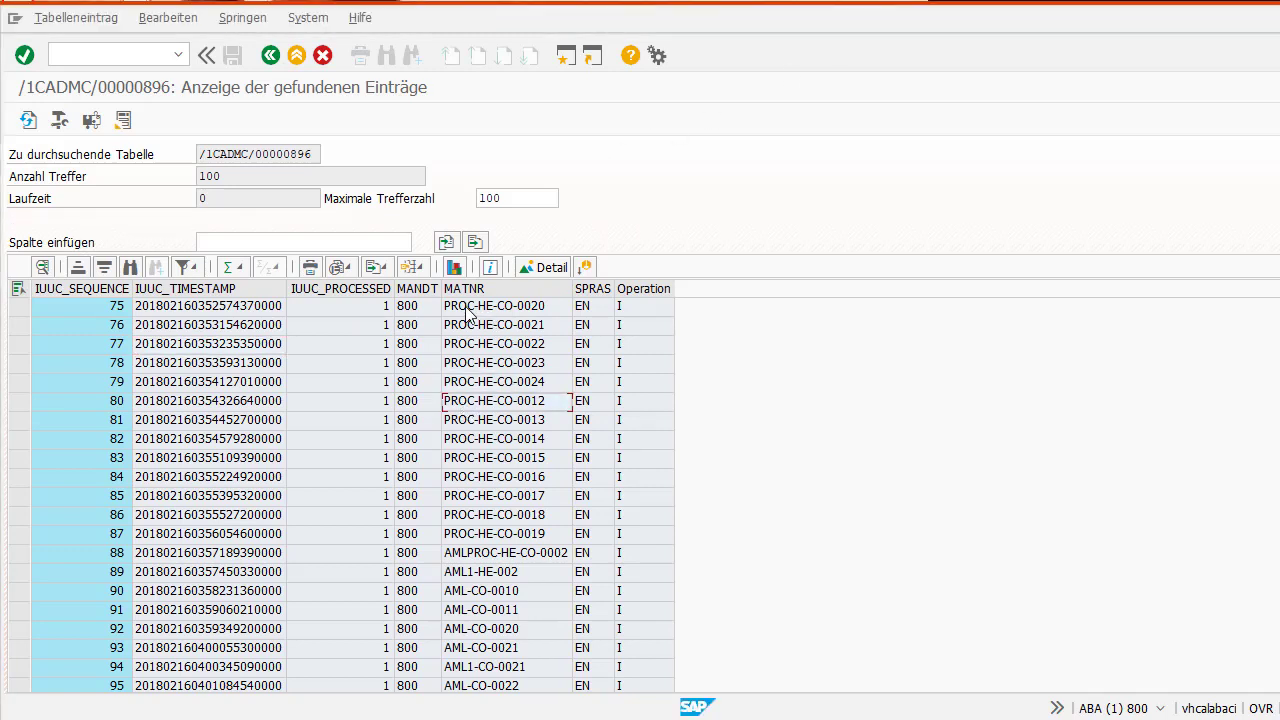
- Filter the result list on MATNR from PROC-HE-CO-0012 to PROC-HE-CO-0014
{"action": "left_click", "coordinate": [481, 403]}
{"action": "right_click", "coordinate": [461, 409]}
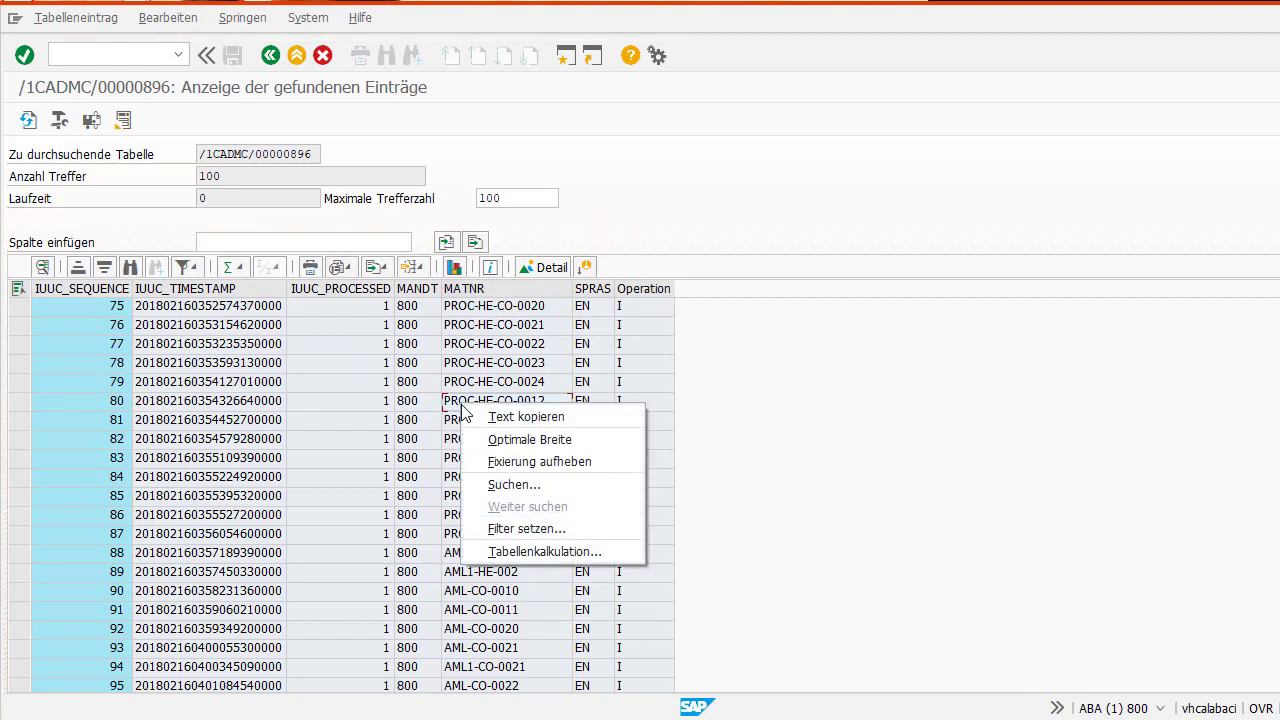
{"action": "left_click", "coordinate": [520, 530]}
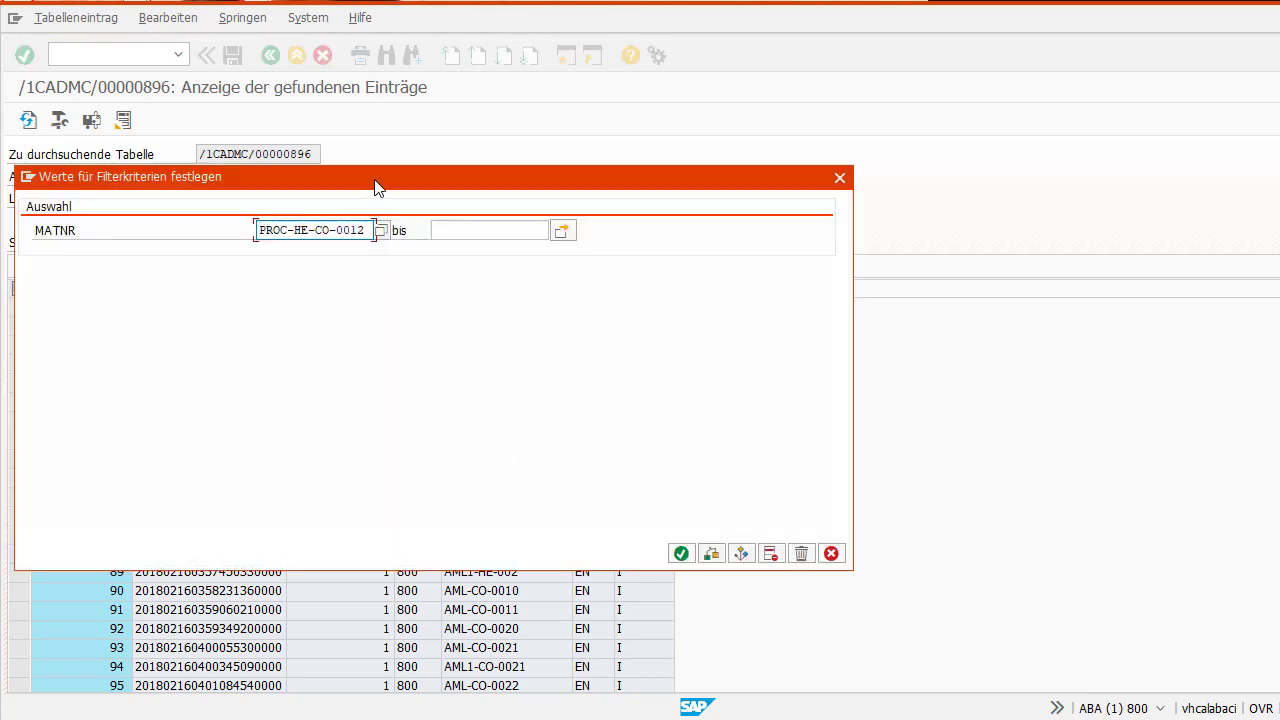
{"action": "left_click_drag", "start_coordinate": [374, 189], "coordinate": [591, 278]}
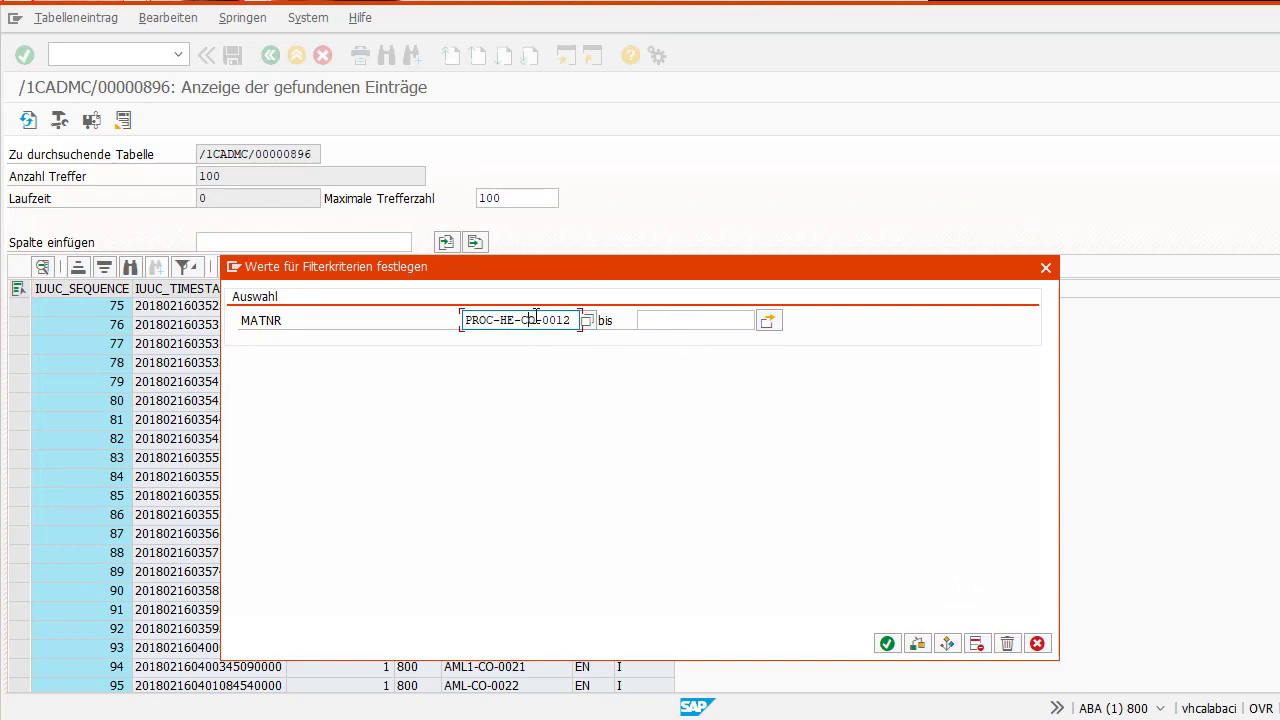
{"action": "left_click", "coordinate": [570, 320]}
{"action": "left_click", "coordinate": [647, 321]}
{"action": "type", "text": "PROC-HE-CO-0012"}
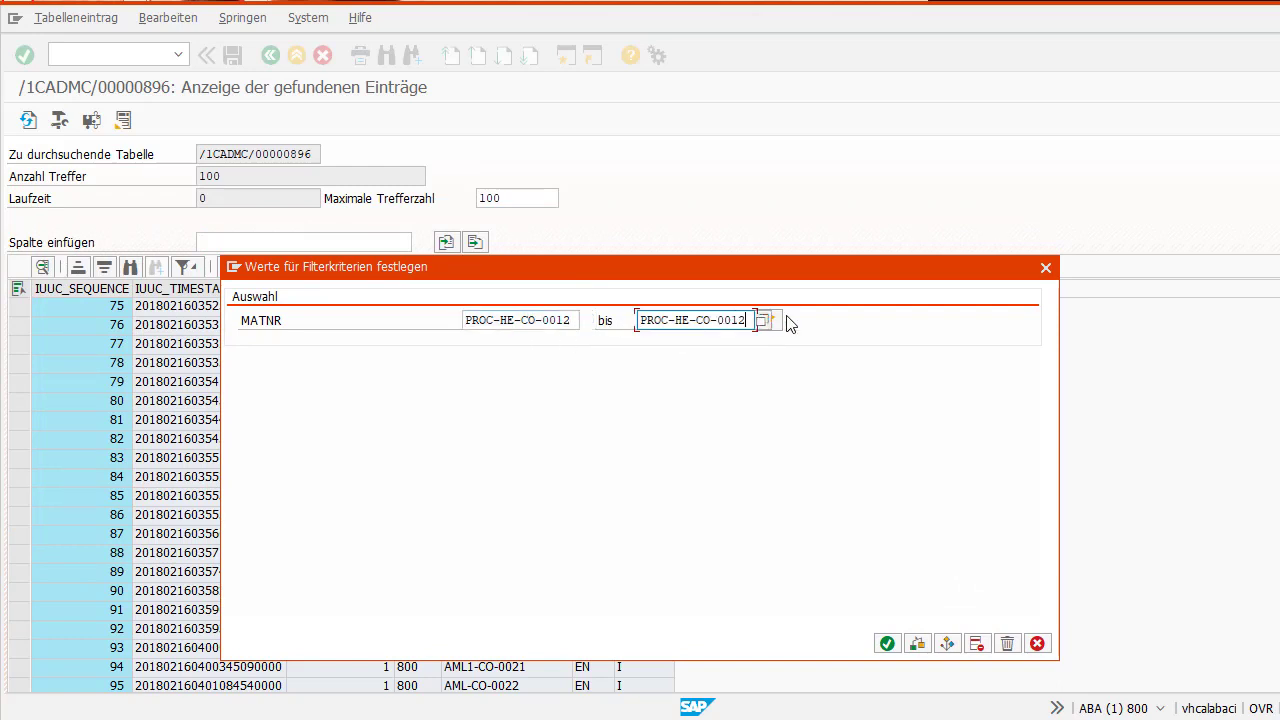
{"action": "key", "text": "BackSpace"}
{"action": "type", "text": "4"}
{"action": "left_click", "coordinate": [887, 644]}
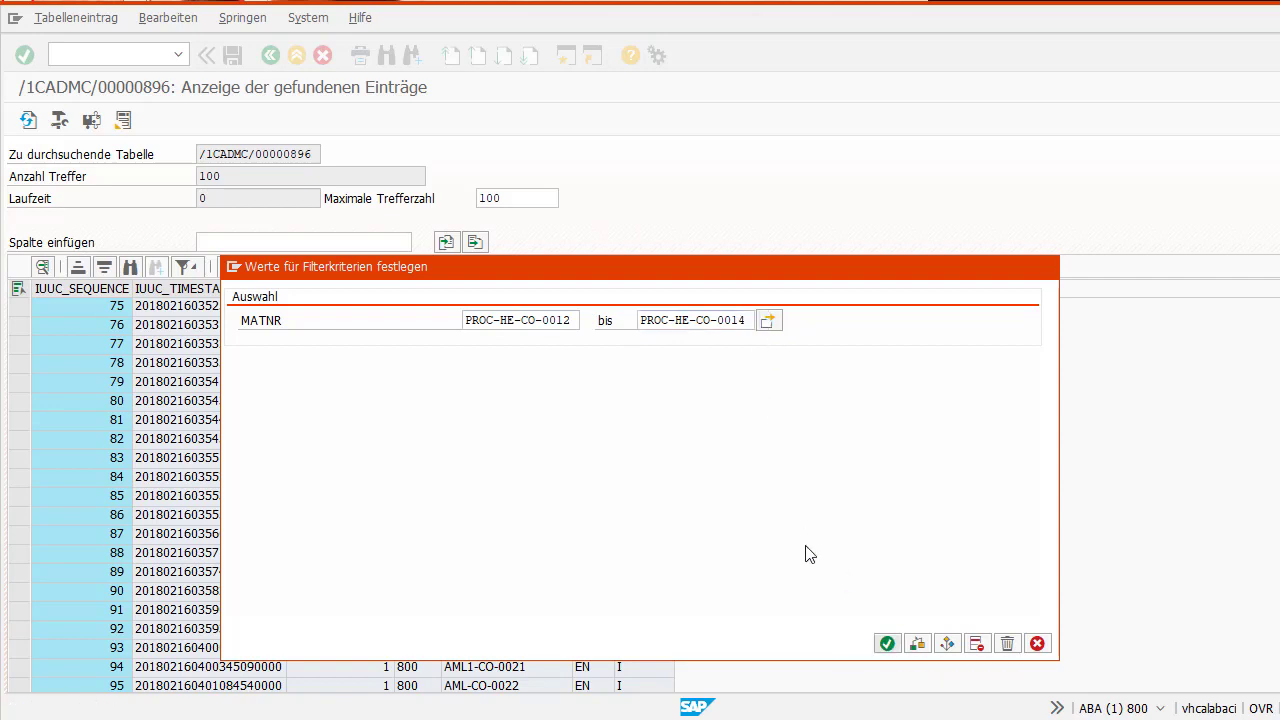